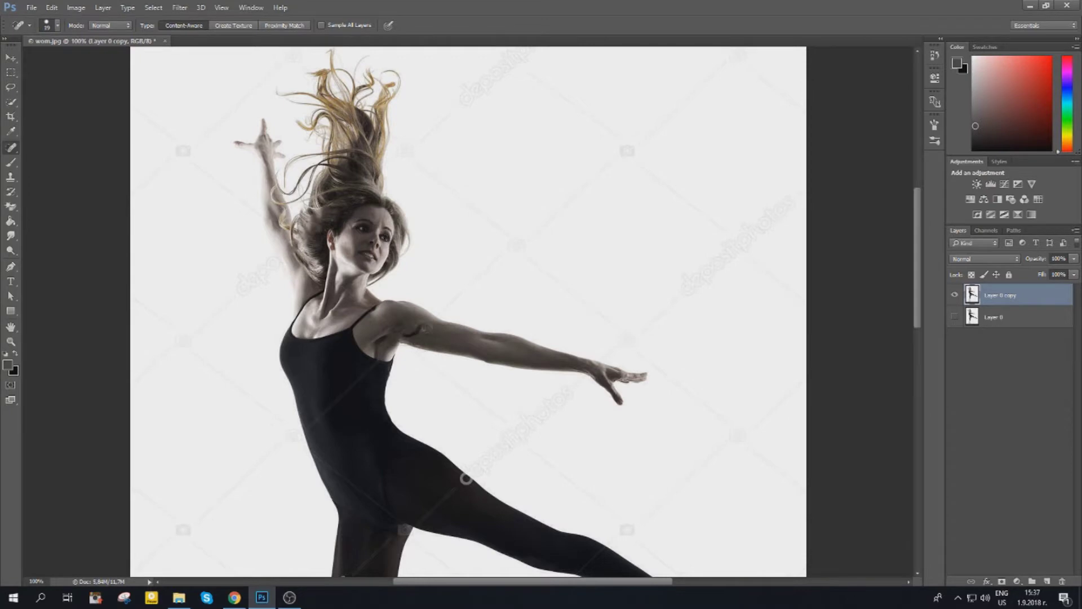
# - Zoom in and pan across the dancer to check her Quick Selection from legs to torso
pyautogui.hotkey('ctrl', '=')
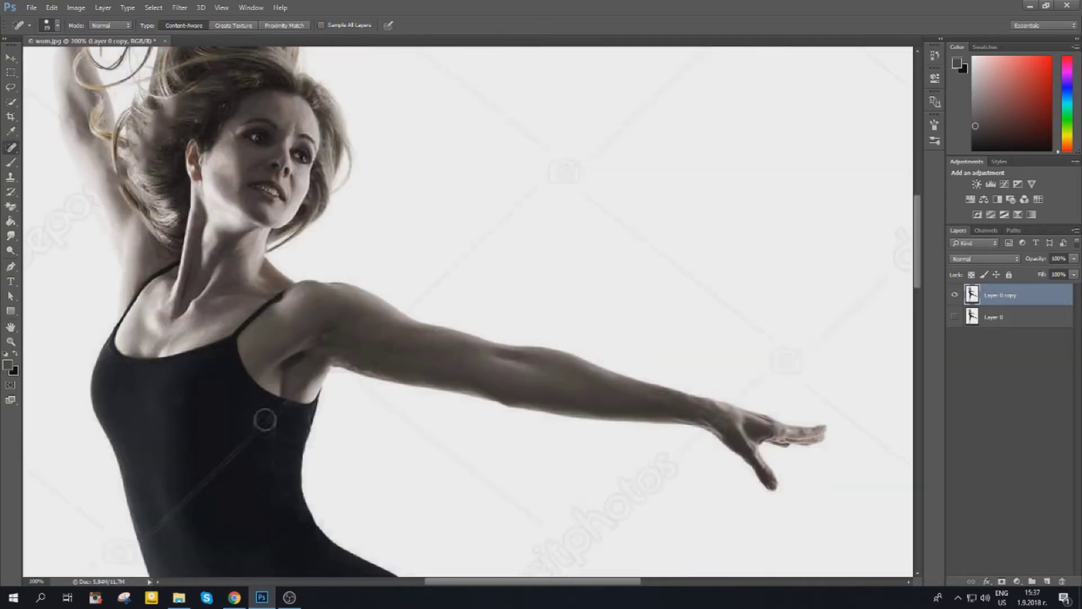
pyautogui.scroll(-5, 188, 509)
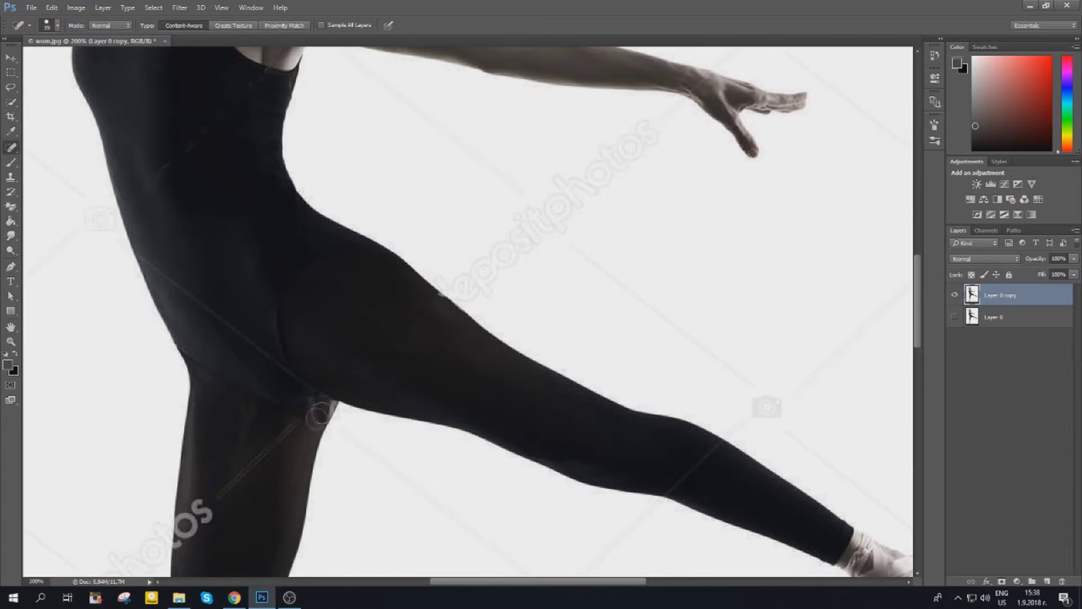
pyautogui.moveTo(188, 525)
pyautogui.mouseDown()
pyautogui.moveTo(261, 313)
pyautogui.moveTo(280, 427)
pyautogui.mouseUp()
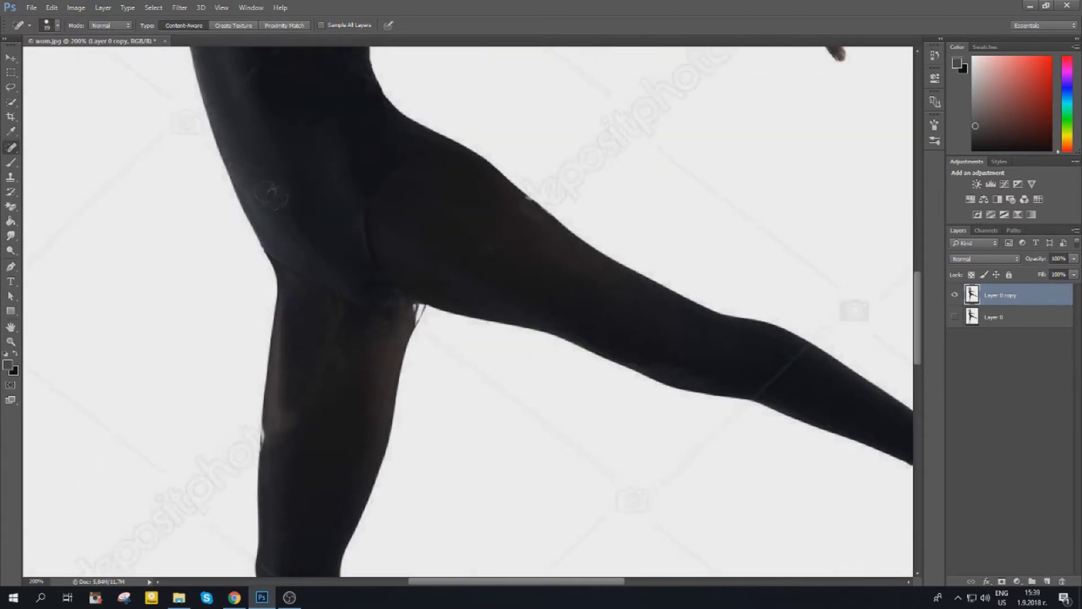
pyautogui.moveTo(249, 79); pyautogui.dragTo(314, 223)
pyautogui.scroll(4, 412, 131)
pyautogui.scroll(3, 405, 203)
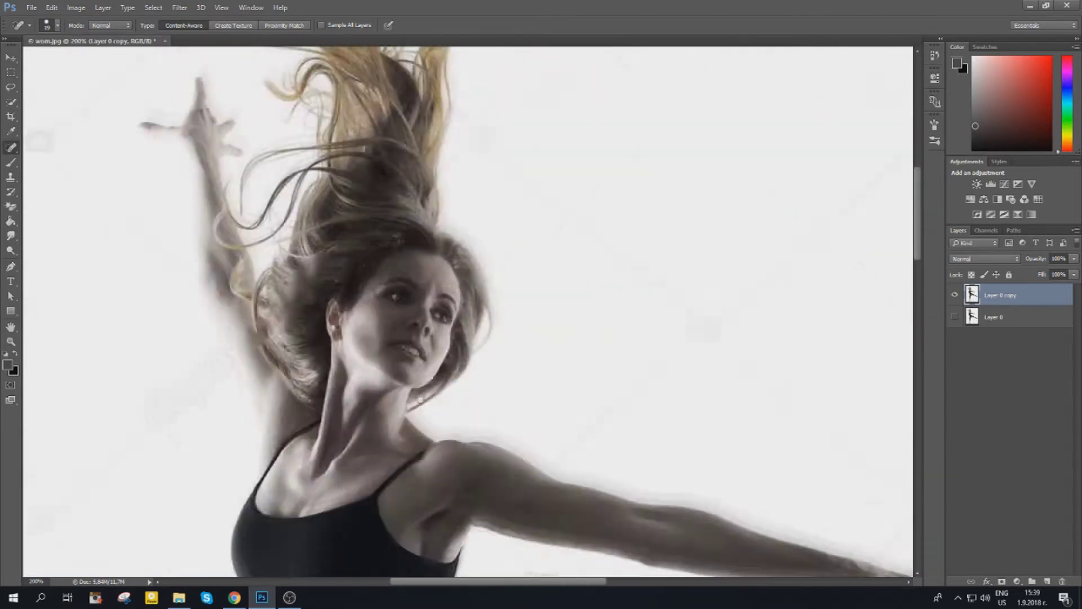
pyautogui.scroll(-10, 451, 237)
pyautogui.hscroll(10, 451, 237)
pyautogui.hscroll(-5, 536, 259)
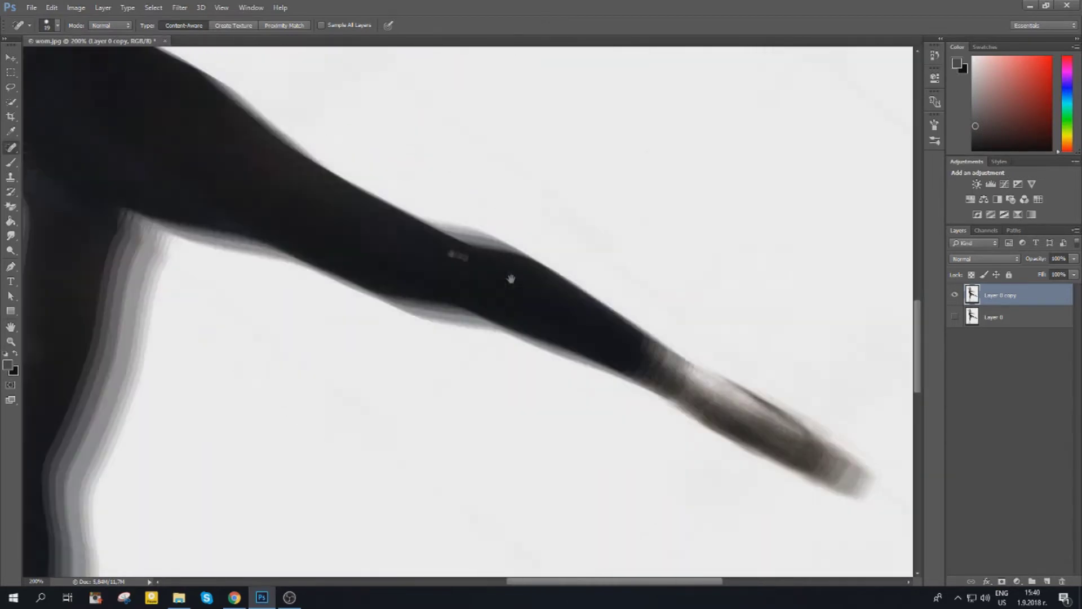
pyautogui.scroll(5, 535, 259)
pyautogui.scroll(-8, 473, 203)
pyautogui.scroll(-5, 473, 203)
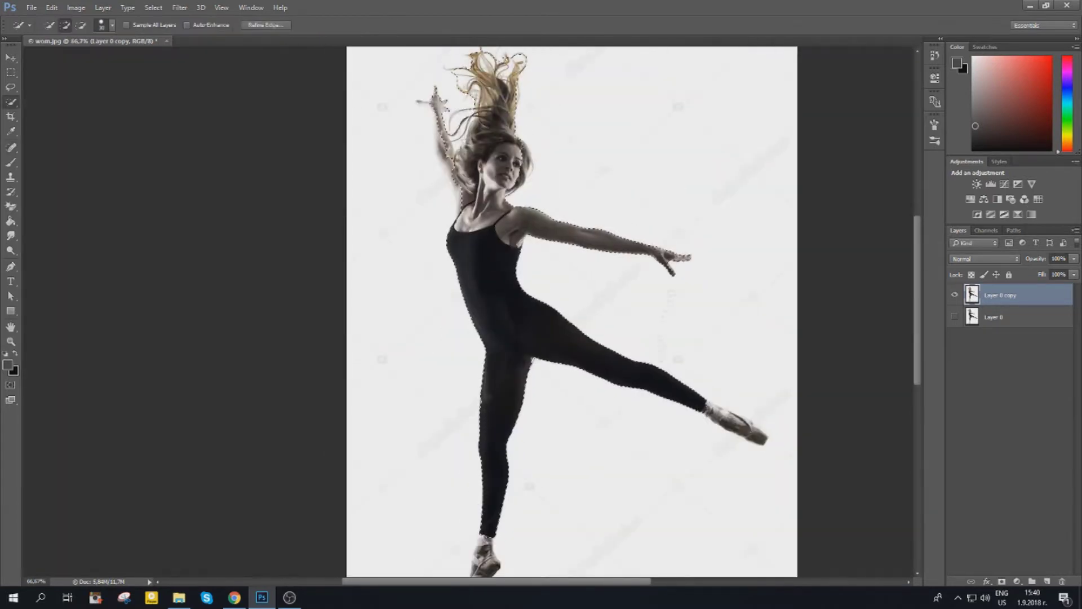
pyautogui.scroll(-5, 572, 310)
pyautogui.scroll(6, 572, 310)
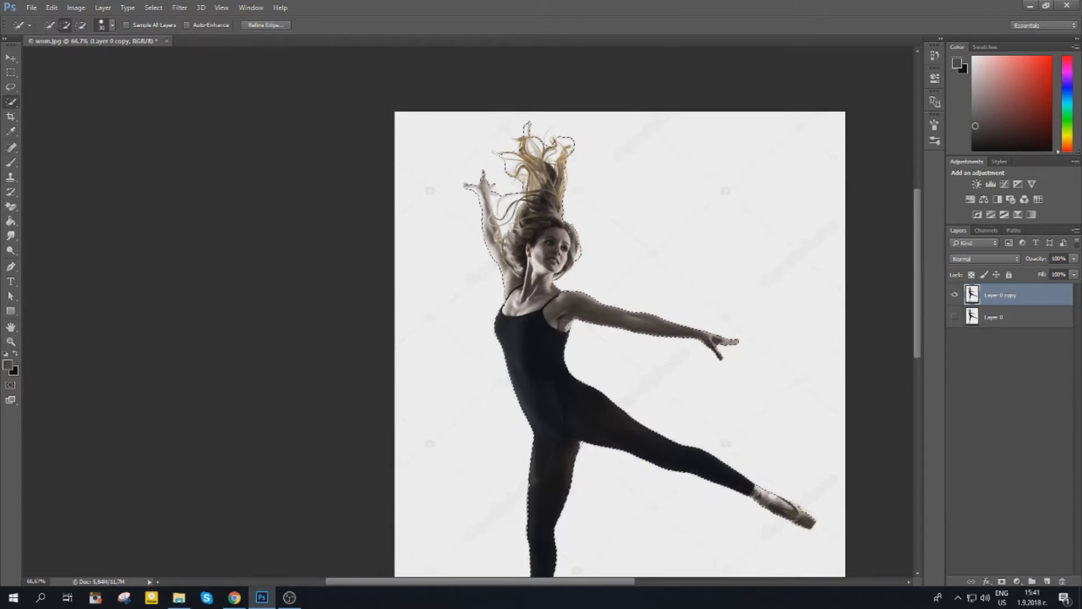
# - Copy the selected dancer and paste her into a new 1920x960 document
pyautogui.press('v')
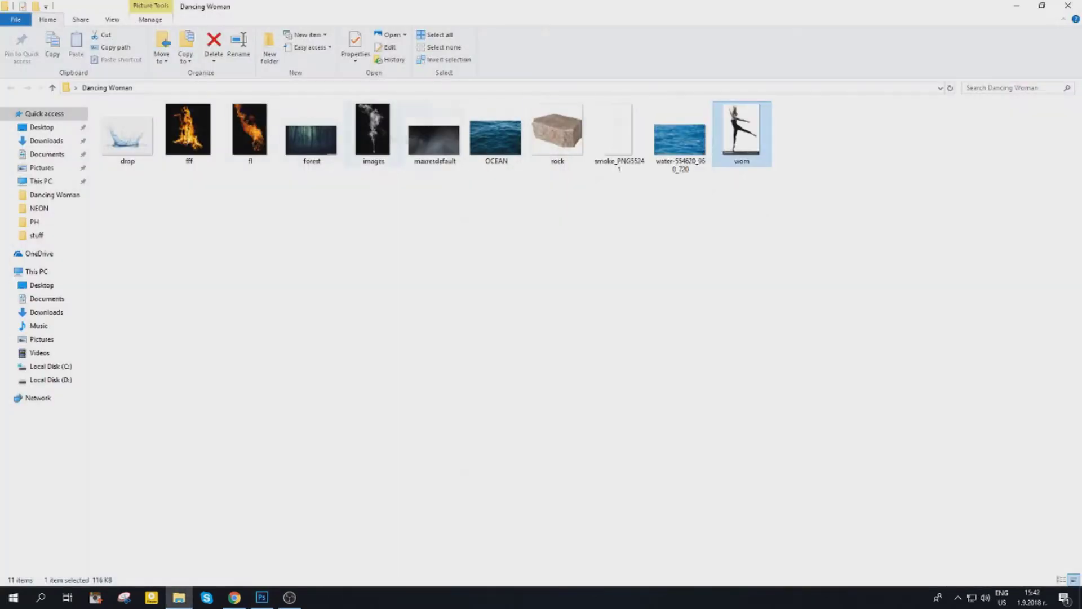
pyautogui.hotkey('ctrl', 'n')
pyautogui.press('Return')
pyautogui.hotkey('ctrl', 'v')
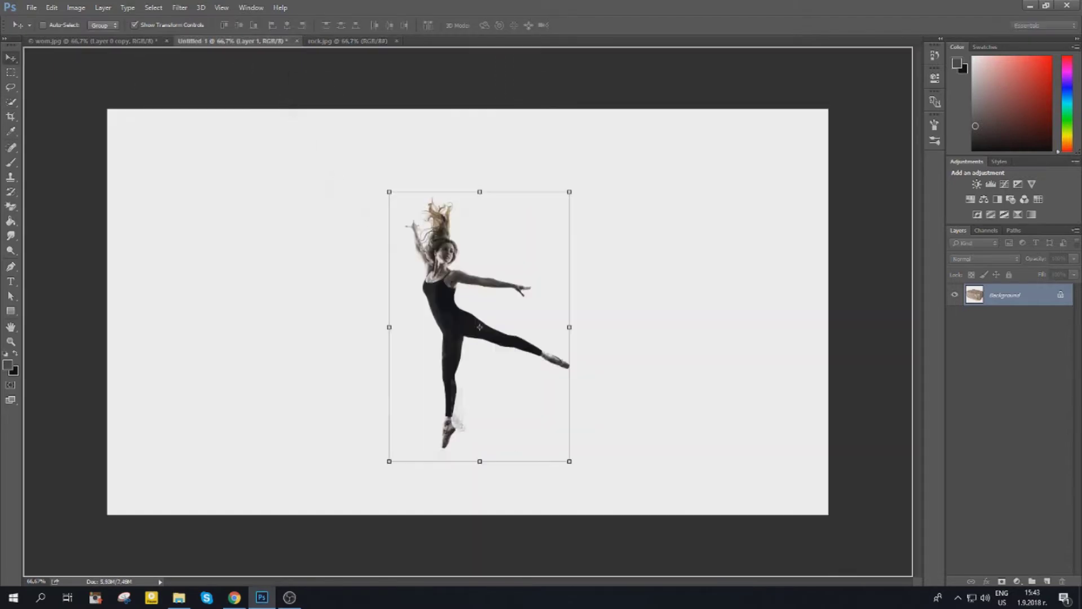
# - Commit the stone block's placement and enlarge the dancer so she stands on it
pyautogui.press('Return')
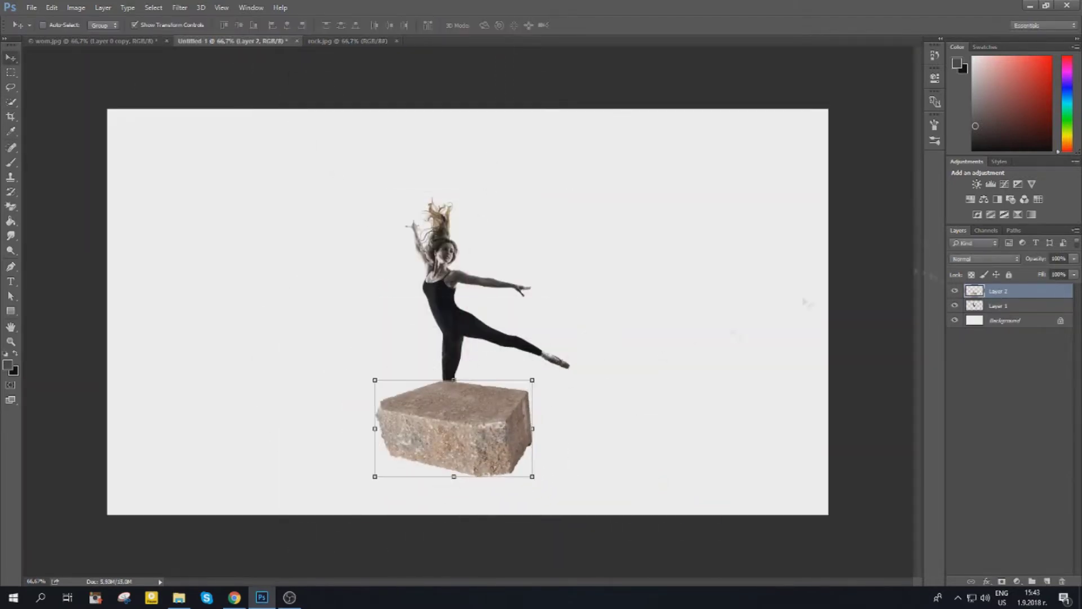
pyautogui.moveTo(458, 361); pyautogui.dragTo(462, 347)
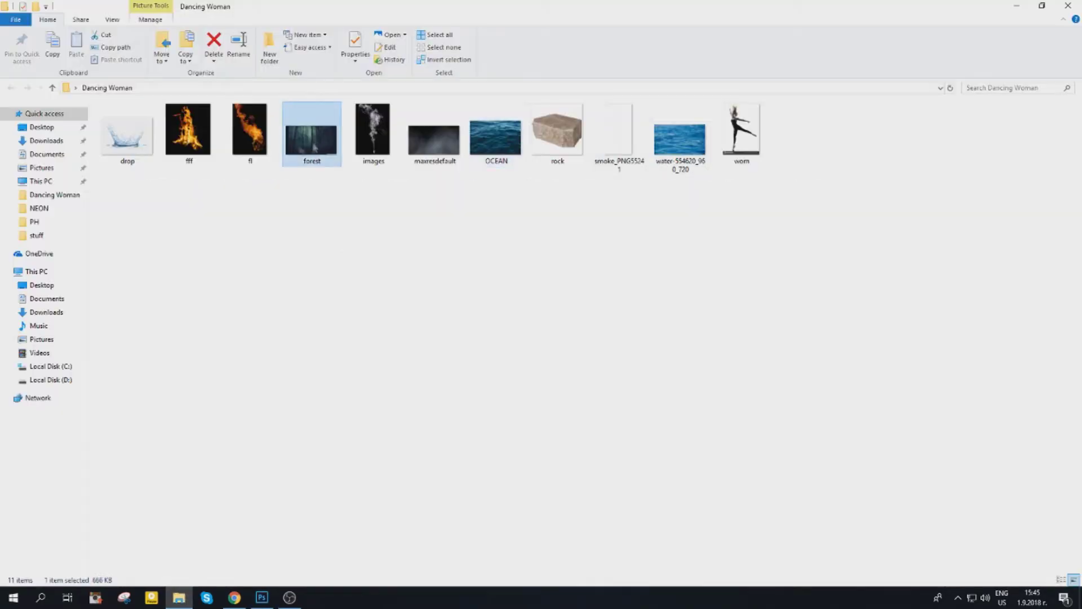
# - Bring in the forest image and mask away the water's top with a 250 px brush
pyautogui.rightClick(307, 150)
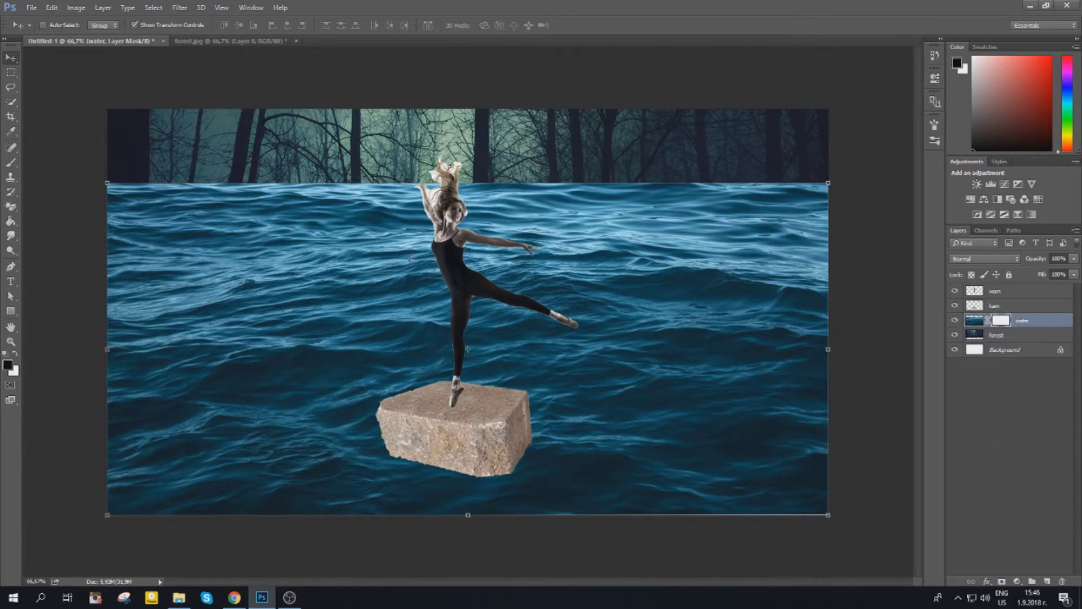
pyautogui.rightClick(290, 193)
pyautogui.moveTo(226, 214); pyautogui.dragTo(823, 259)
pyautogui.moveTo(113, 259); pyautogui.dragTo(789, 316)
# - Hide more of the water's upper edge, restore waves around the stone, and select the dancer's wom layer
pyautogui.moveTo(260, 338); pyautogui.dragTo(789, 361)
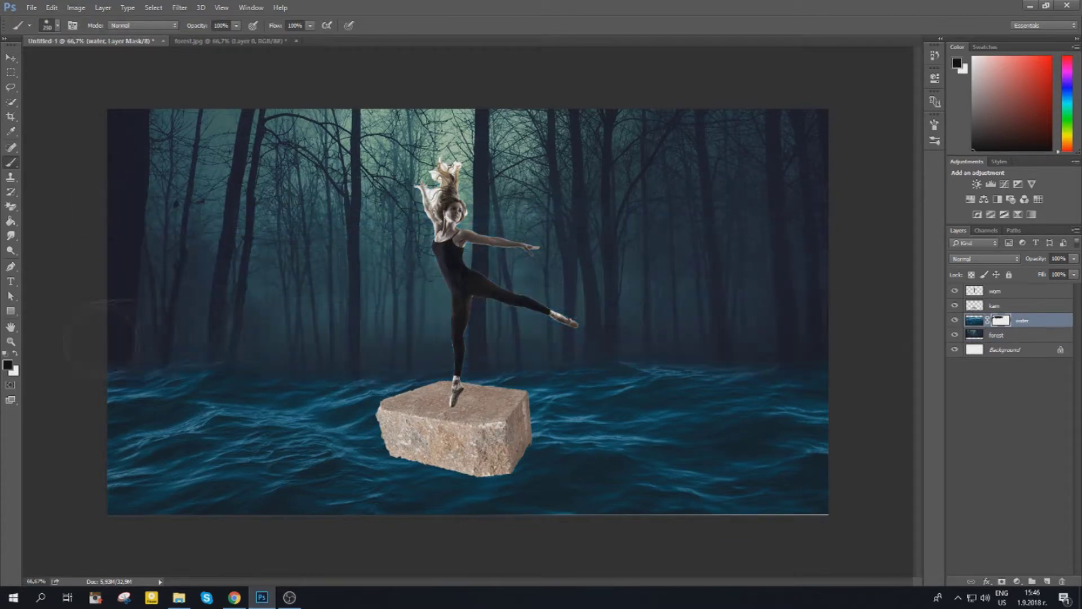
pyautogui.press('x')
pyautogui.moveTo(397, 360); pyautogui.dragTo(333, 290)
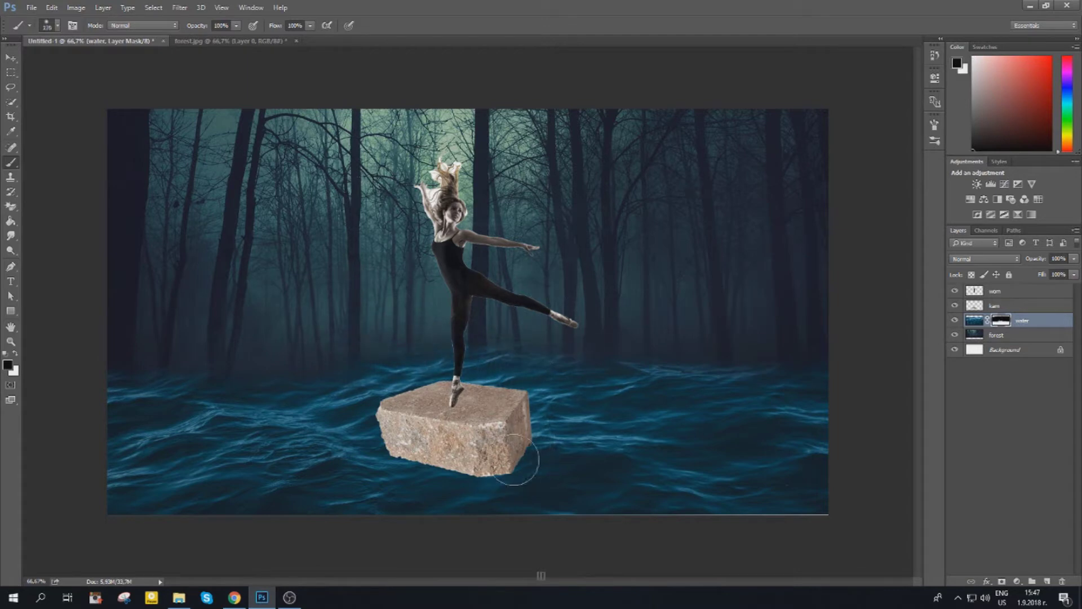
pyautogui.click(995, 291)
pyautogui.click(986, 258)
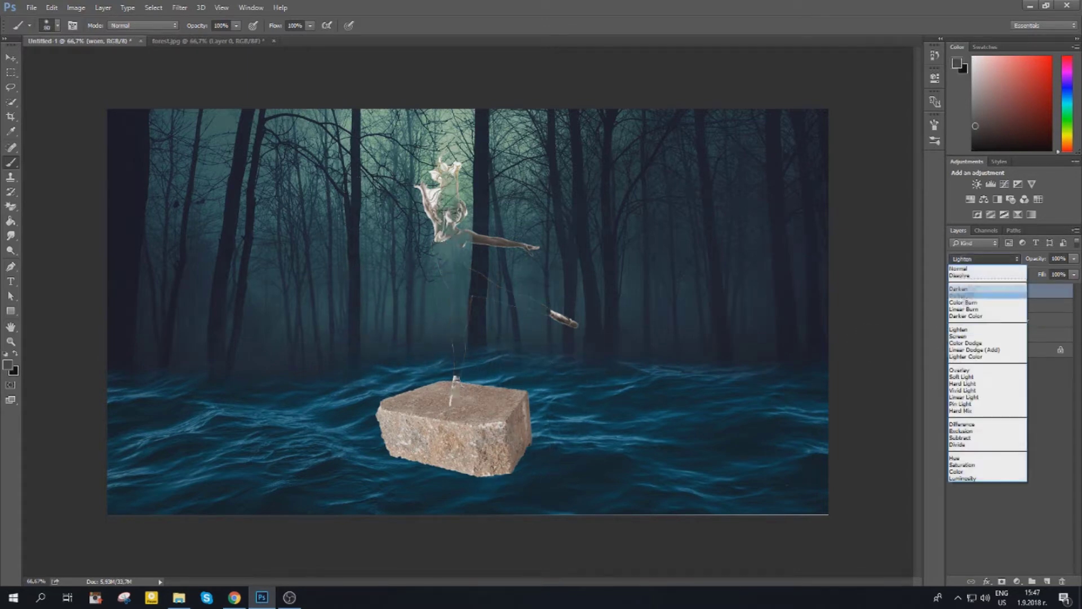
# - Reset the dancer's blend mode to Normal and add a layer mask to the stone's kam layer
pyautogui.click(995, 299)
pyautogui.scroll(-2, 994, 260)
pyautogui.scroll(-1, 995, 261)
pyautogui.scroll(1, 995, 261)
pyautogui.scroll(7, 995, 261)
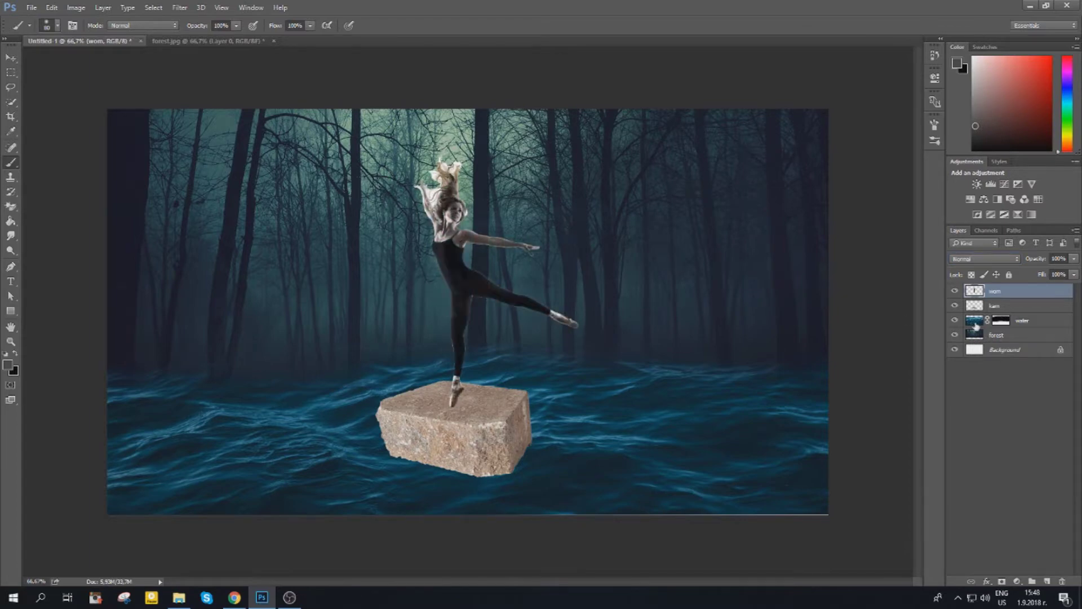
pyautogui.click(995, 306)
pyautogui.click(1002, 581)
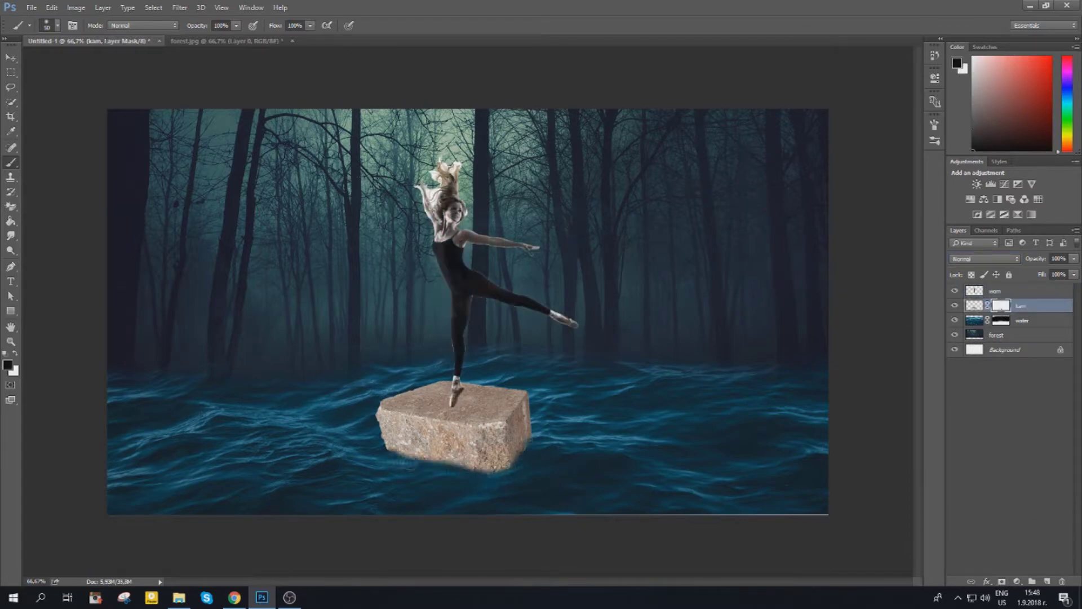
# - Create a new layer above the stone and pick a white scattered brush tip for foam
pyautogui.hotkey('ctrl', 'shift', 'alt', 'n')
pyautogui.press('x')
pyautogui.scroll(2, 438, 480)
pyautogui.scroll(1, 418, 452)
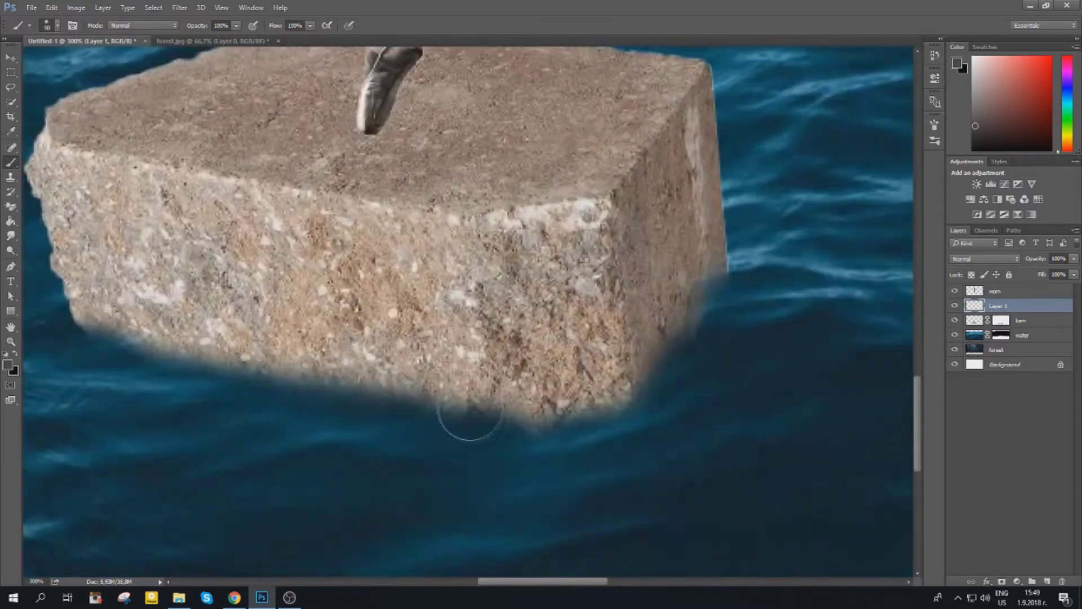
pyautogui.scroll(1, 463, 457)
pyautogui.press('x')
pyautogui.rightClick(445, 414)
pyautogui.doubleClick(477, 516)
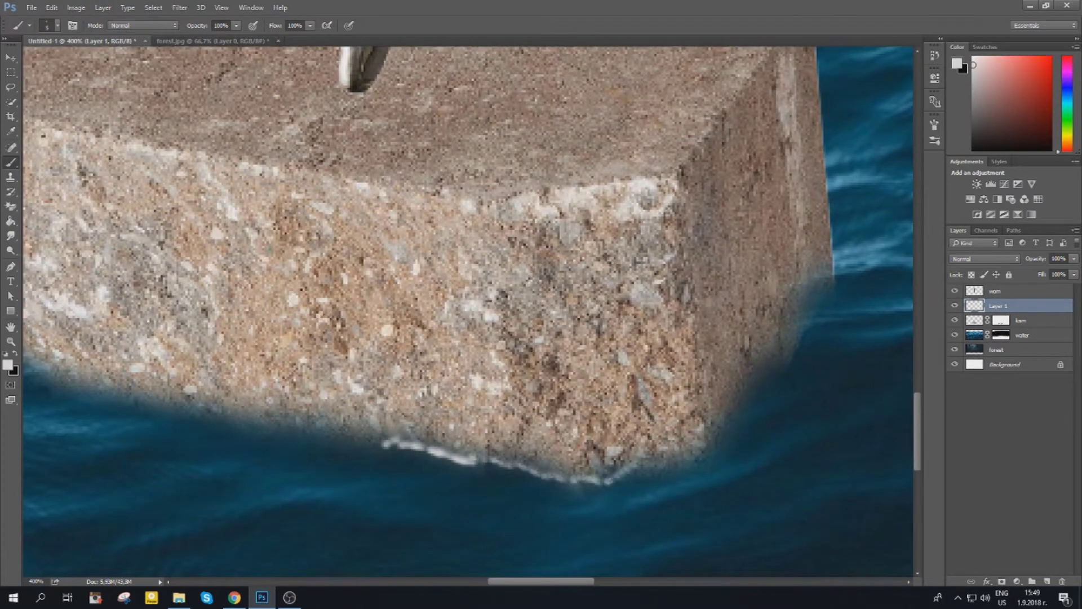
# - Lower the foam layer's opacity to 58% to soften the white waterline
pyautogui.hscroll(-3, 514, 485)
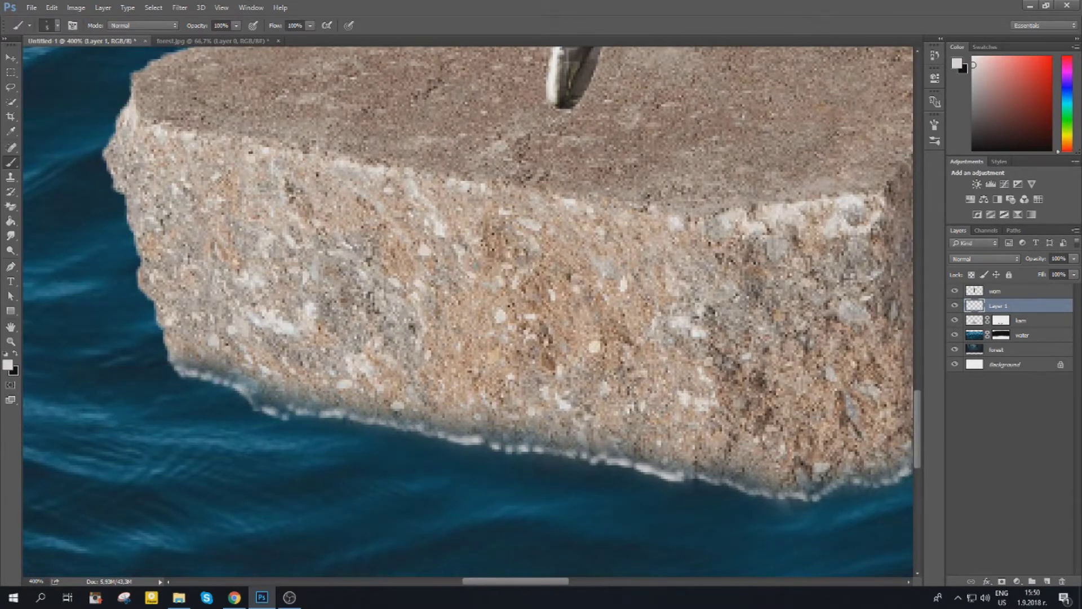
pyautogui.hotkey('ctrl', '-')
pyautogui.hotkey('ctrl', '-')
pyautogui.hotkey('ctrl', '-')
pyautogui.moveTo(1056, 273); pyautogui.dragTo(1051, 273)
pyautogui.scroll(3, 451, 463)
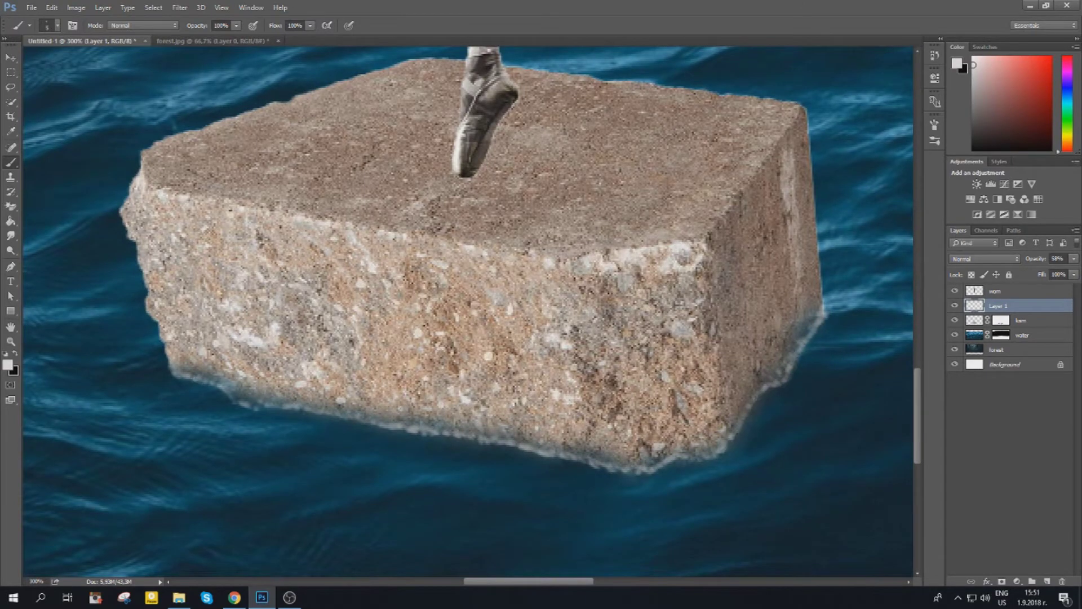
pyautogui.hotkey('ctrl', '-')
pyautogui.hotkey('ctrl', '-')
pyautogui.hotkey('ctrl', '-')
pyautogui.hotkey('ctrl', '+')
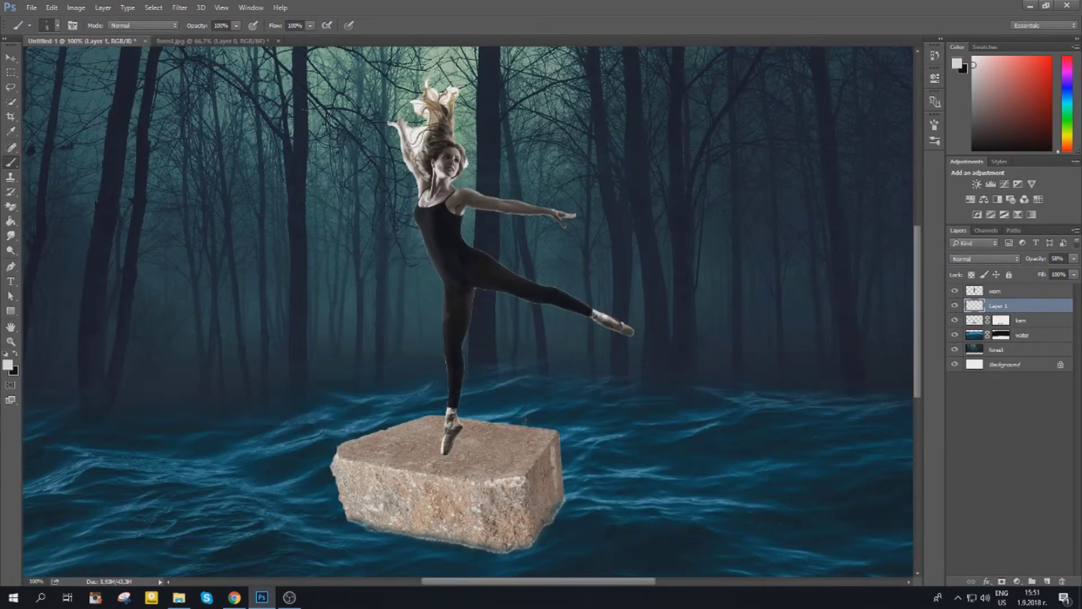
# - Create a new top layer for the pointe-shoe shadow and lower its opacity to about 61%
pyautogui.click(995, 291)
pyautogui.click(1047, 581)
pyautogui.scroll(3, 451, 428)
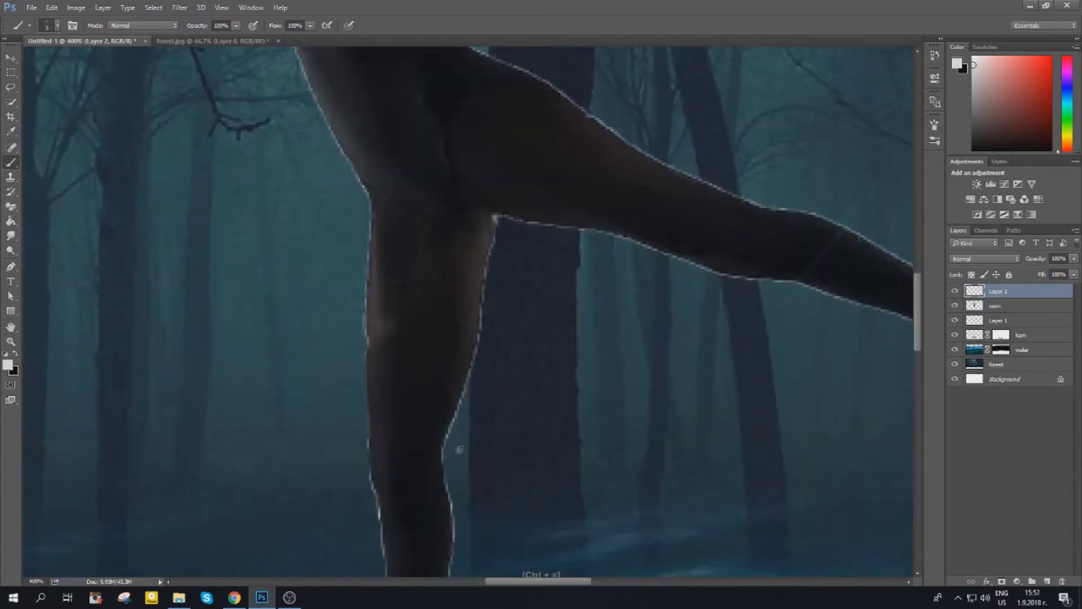
pyautogui.moveTo(1074, 258); pyautogui.dragTo(1051, 277)
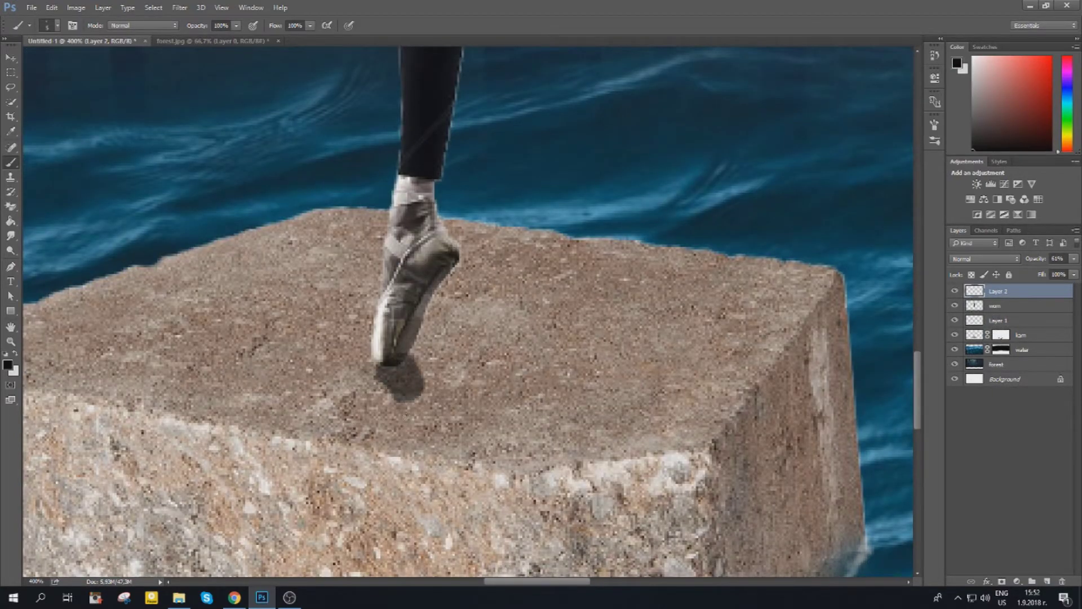
pyautogui.scroll(-4, 406, 415)
pyautogui.scroll(3, 434, 418)
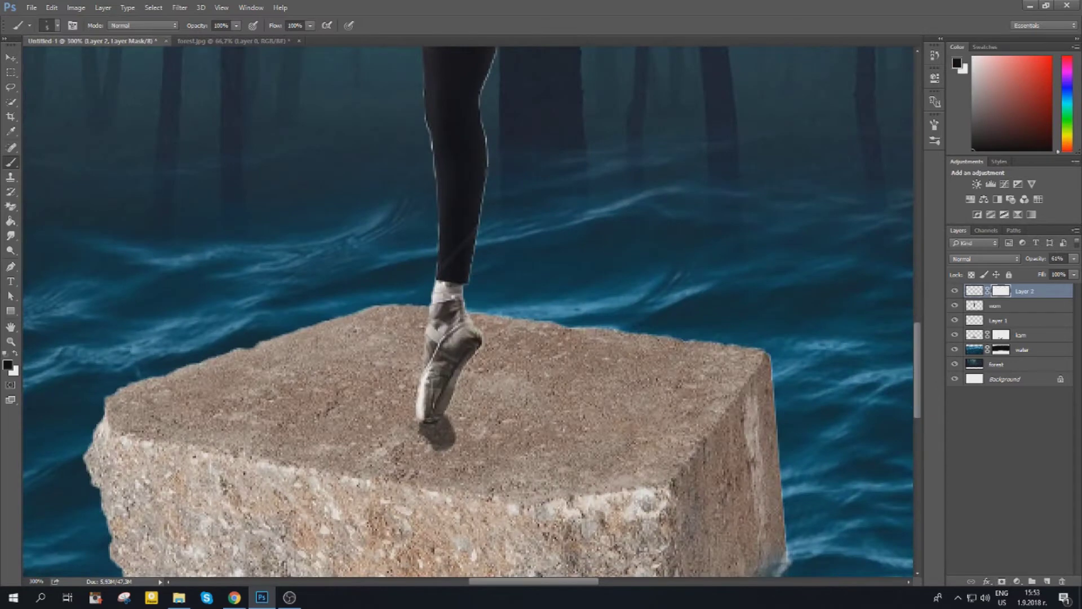
pyautogui.scroll(-4, 434, 417)
# - Target the wom layer mask and set up a soft 5 px brush, adjusting its opacity
pyautogui.click(1001, 306)
pyautogui.scroll(3, 474, 237)
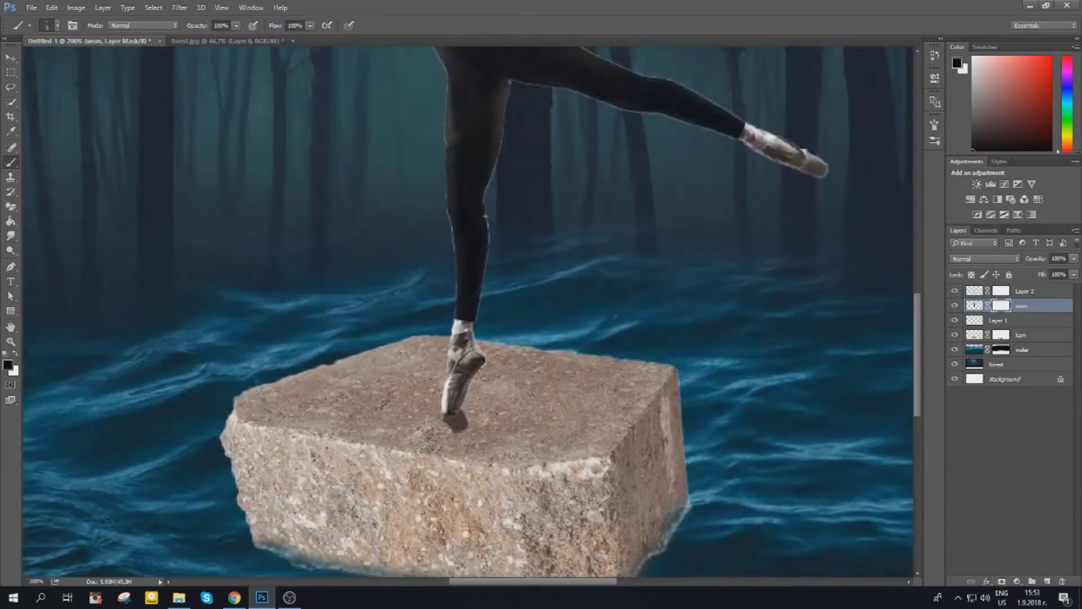
pyautogui.scroll(3, 485, 217)
pyautogui.rightClick(406, 166)
pyautogui.moveTo(236, 25); pyautogui.dragTo(187, 38)
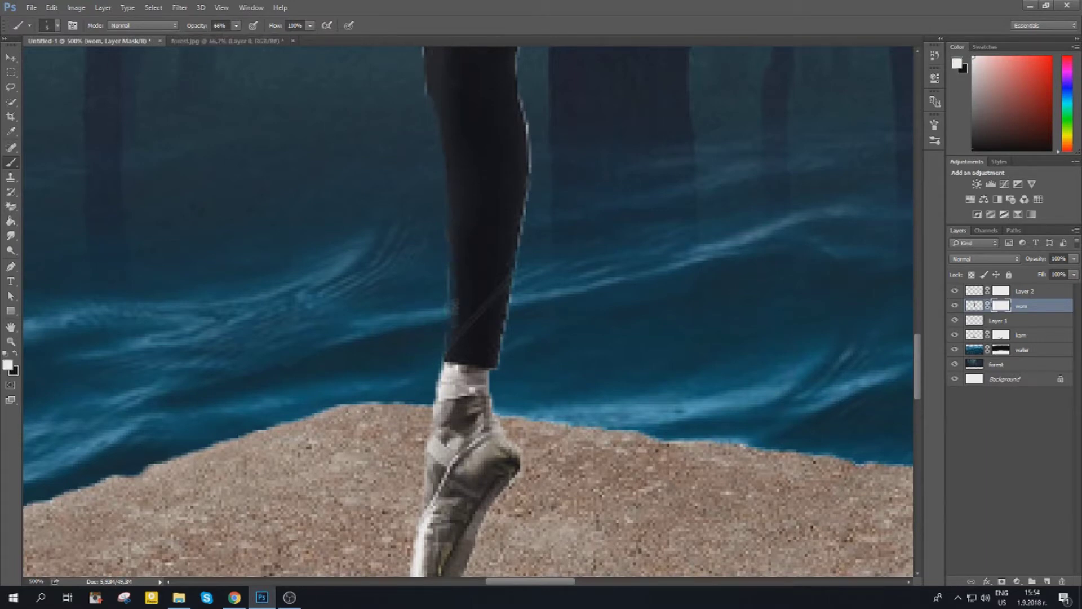
pyautogui.rightClick(550, 172)
pyautogui.rightClick(641, 170)
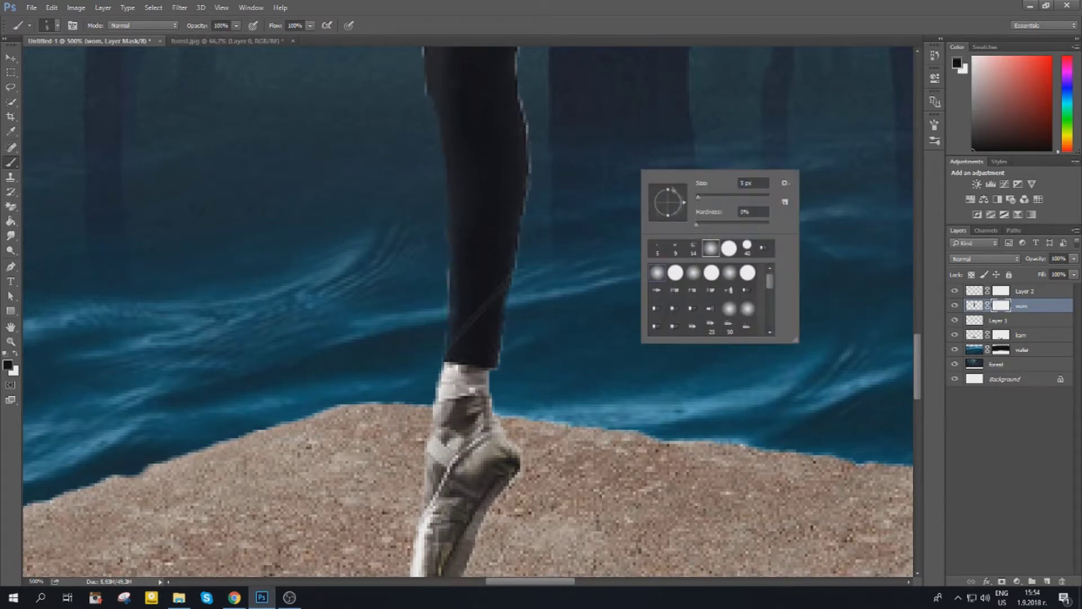
pyautogui.press('0')
# - Zoom in along the dancer's legs and switch to white to refine the mask edges
pyautogui.scroll(3, 578, 279)
pyautogui.scroll(3, 623, 257)
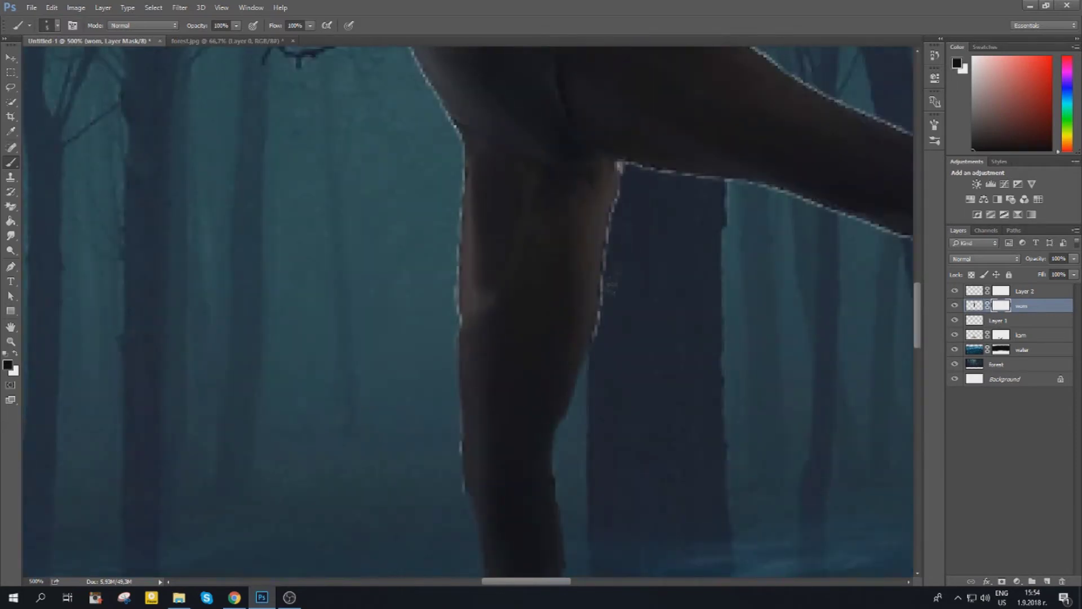
pyautogui.scroll(3, 457, 160)
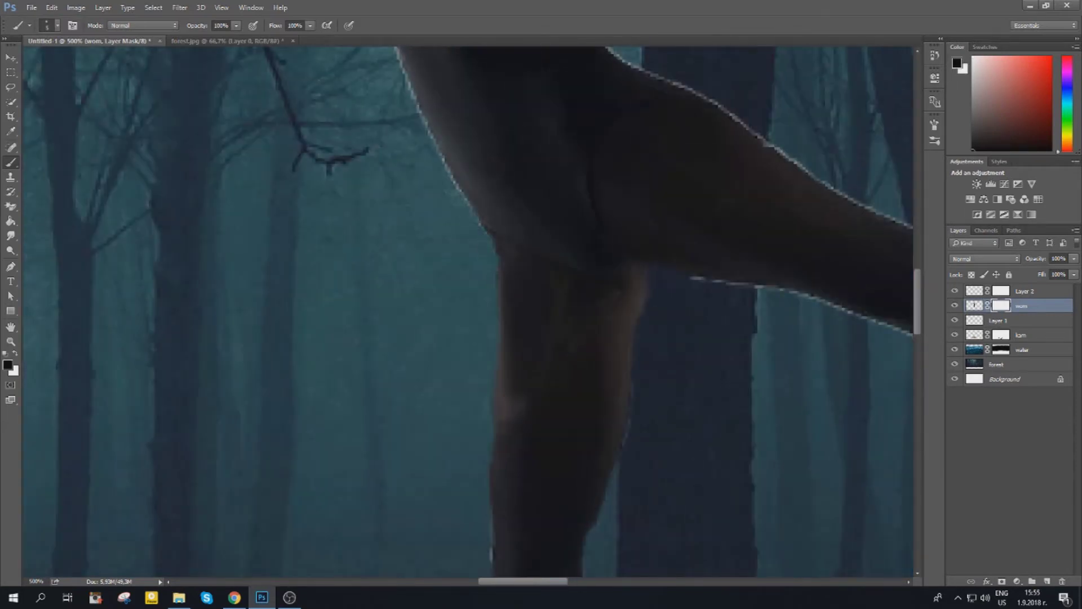
pyautogui.scroll(3, 480, 231)
pyautogui.scroll(3, 479, 242)
pyautogui.scroll(3, 471, 191)
pyautogui.scroll(3, 471, 192)
pyautogui.press('x')
# - Zoom in on the dancer's hair and raised arm with black as the painting colour
pyautogui.press('x')
pyautogui.scroll(5, 471, 197)
pyautogui.scroll(3, 472, 210)
pyautogui.press('x')
pyautogui.scroll(3, 472, 210)
pyautogui.press('x')
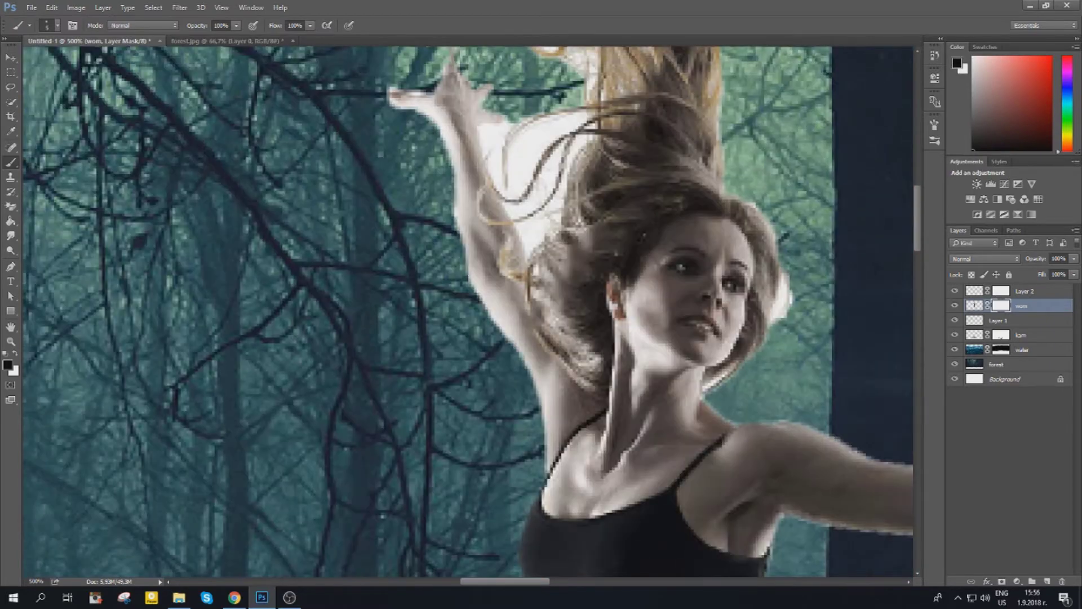
pyautogui.hscroll(3, 471, 211)
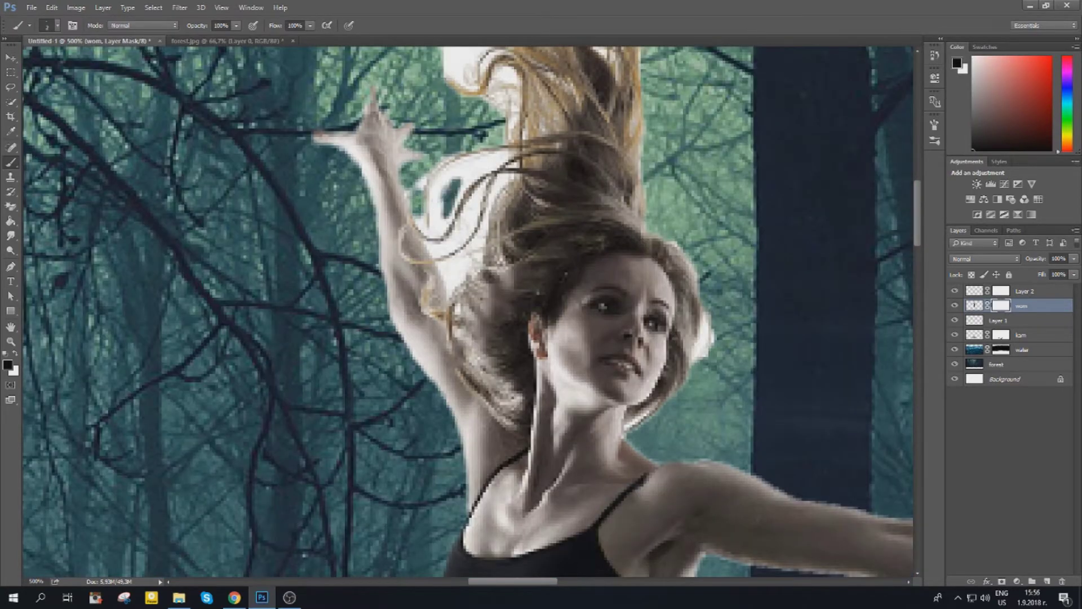
pyautogui.scroll(2, 448, 159)
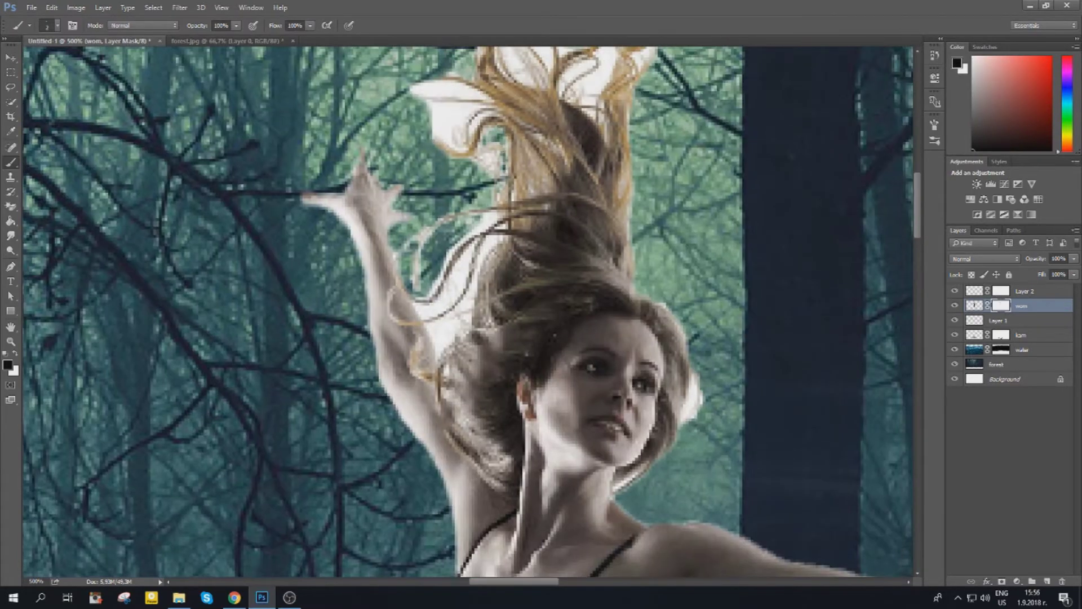
pyautogui.scroll(2, 449, 169)
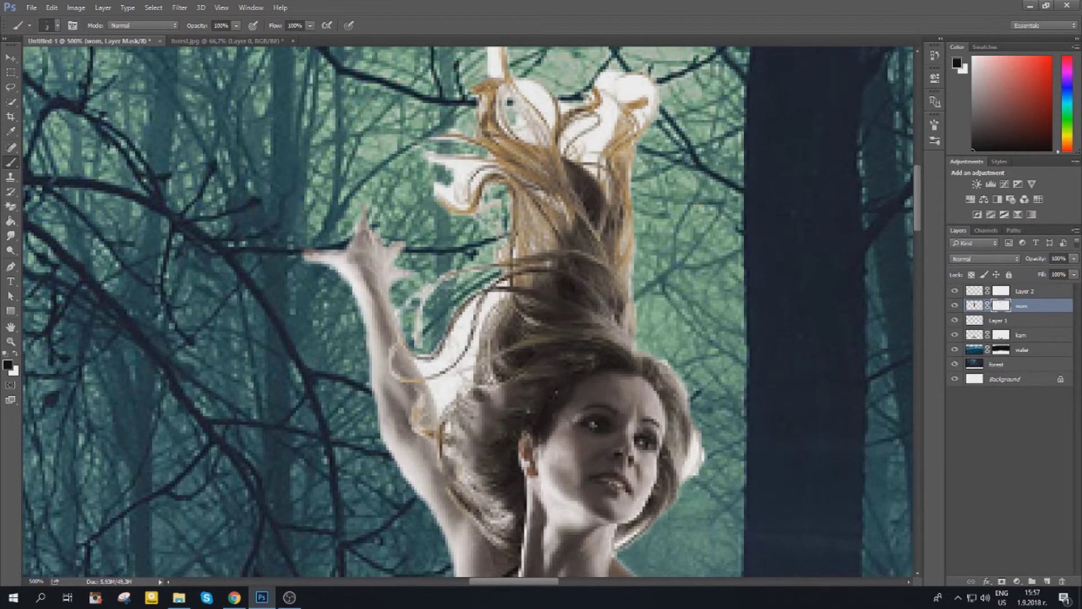
pyautogui.scroll(2, 510, 121)
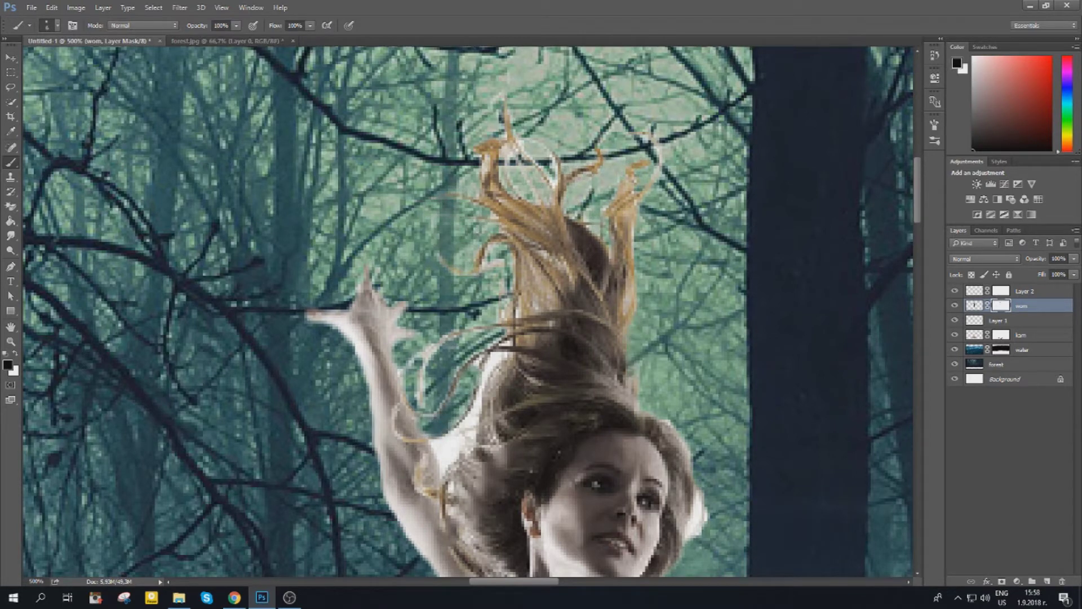
# - Paint black on the wom mask over the white fringe around the hair and arm
pyautogui.moveTo(496, 361); pyautogui.dragTo(443, 462)
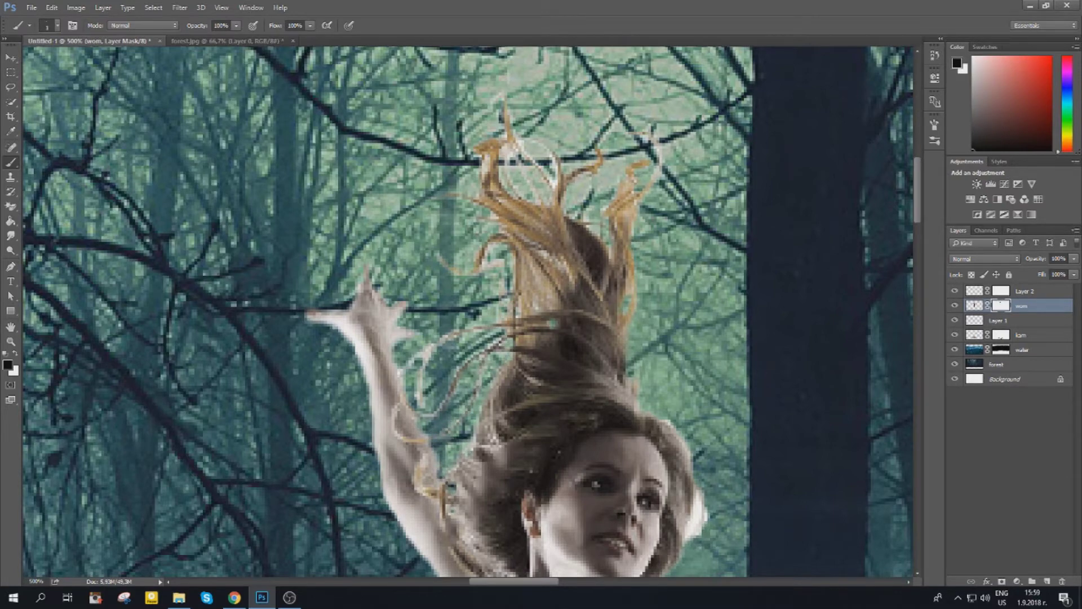
pyautogui.moveTo(563, 451); pyautogui.dragTo(485, 191)
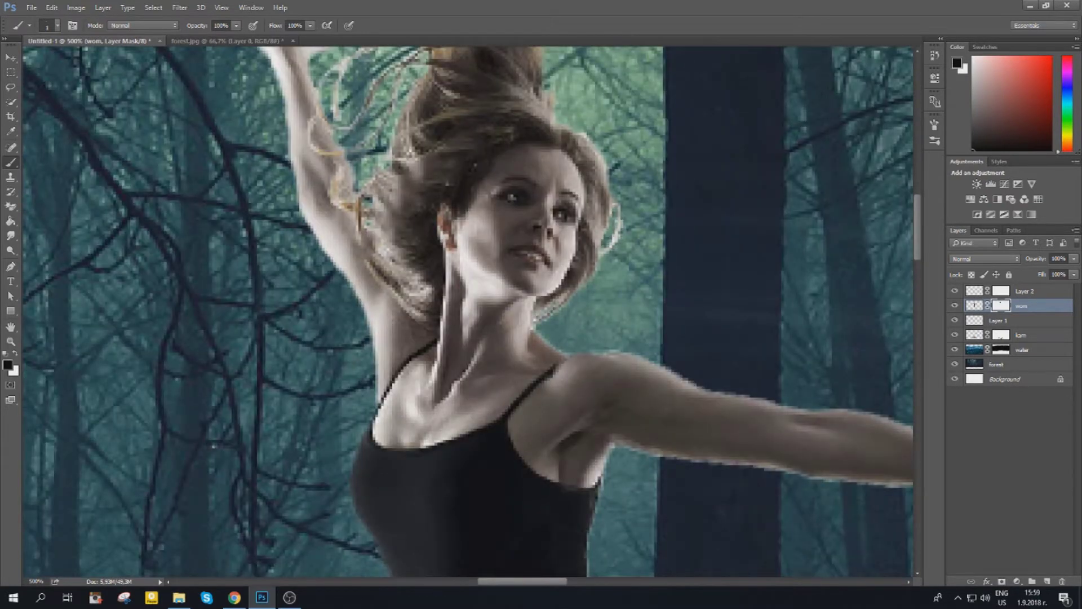
pyautogui.moveTo(733, 395); pyautogui.dragTo(310, 169)
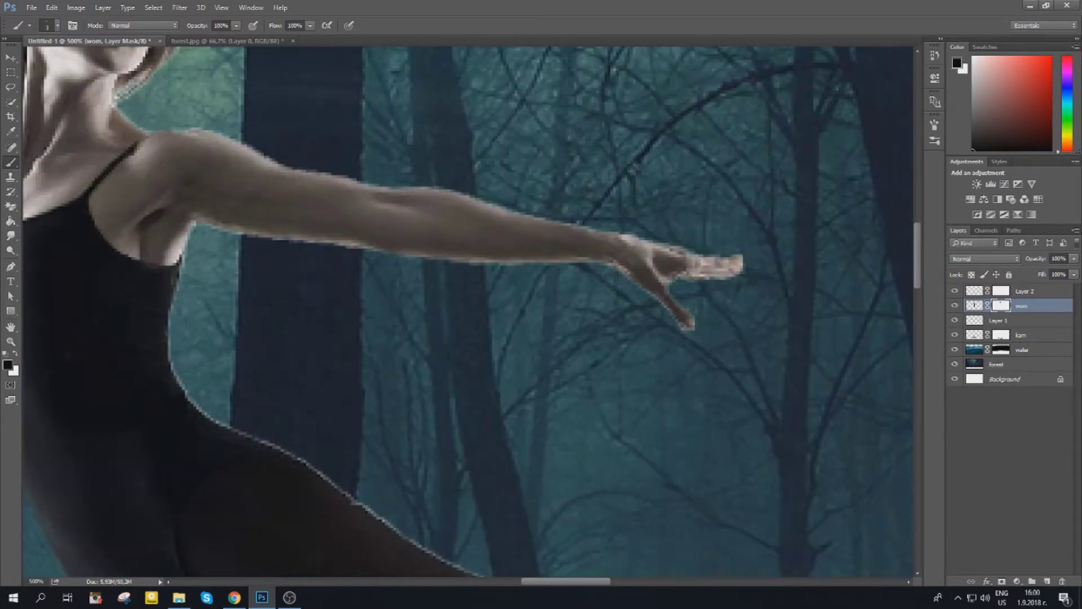
pyautogui.moveTo(656, 249); pyautogui.dragTo(936, 327)
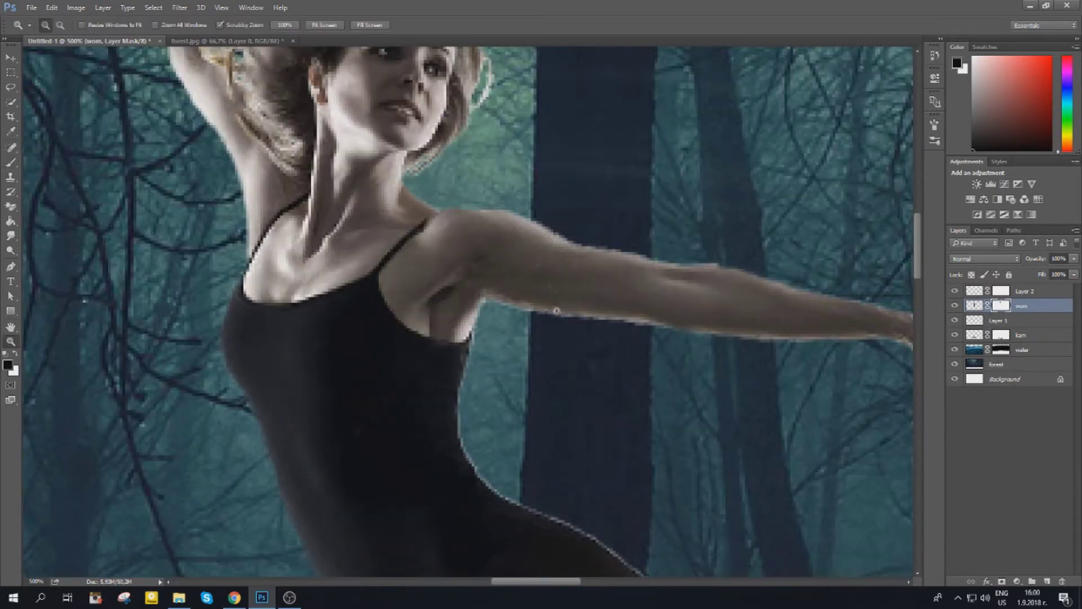
# - Fit the composition in view and open the flame photo fl.jpg from Explorer
pyautogui.hotkey('ctrl', '0')
pyautogui.click(179, 597)
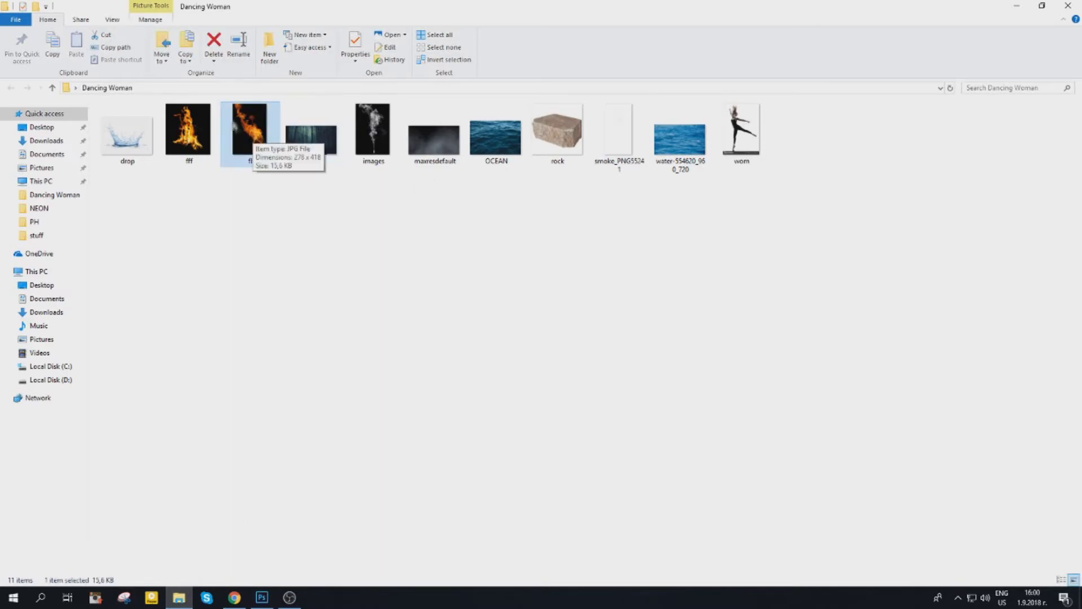
pyautogui.rightClick(248, 120)
pyautogui.click(145, 139)
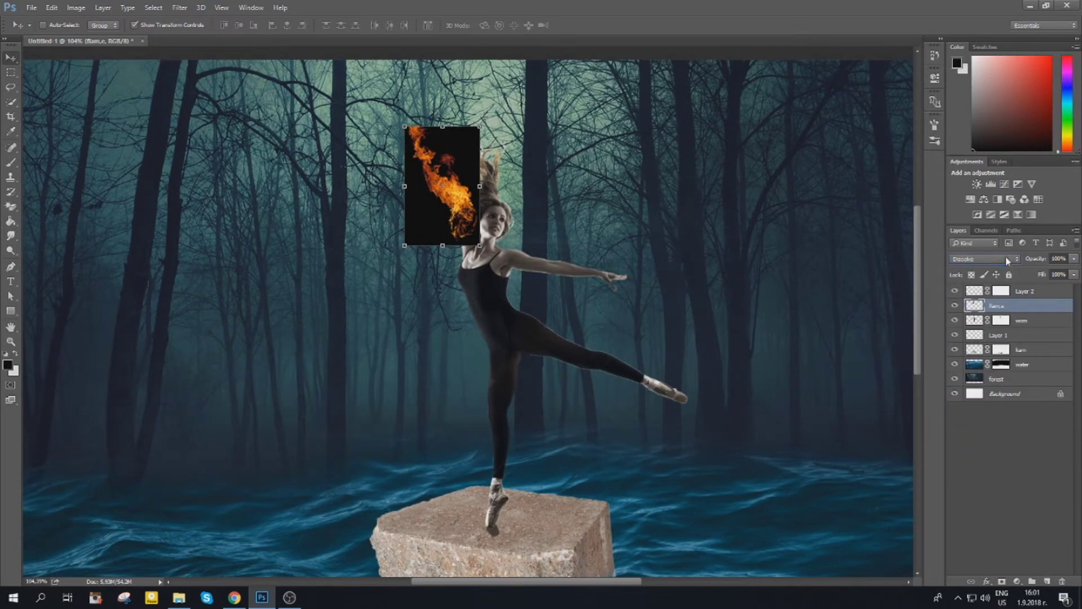
# - Blend the flame onto the raised hand with Lighten and start transforming a duplicate copy
pyautogui.scroll(-2, 1005, 258)
pyautogui.scroll(-2, 1005, 259)
pyautogui.scroll(-2, 1005, 260)
pyautogui.scroll(-1, 1004, 260)
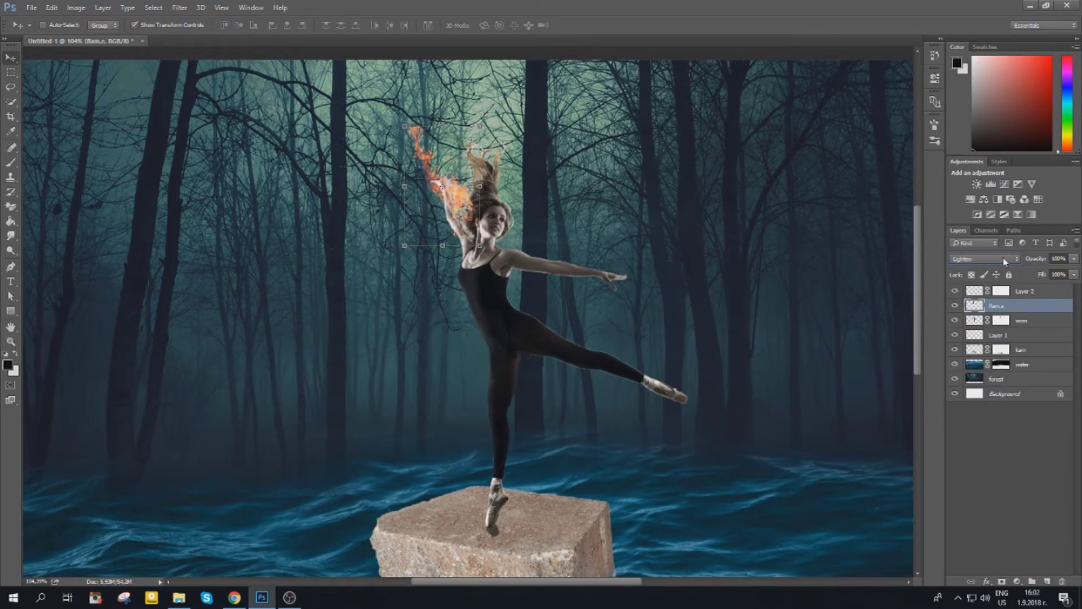
pyautogui.press('z')
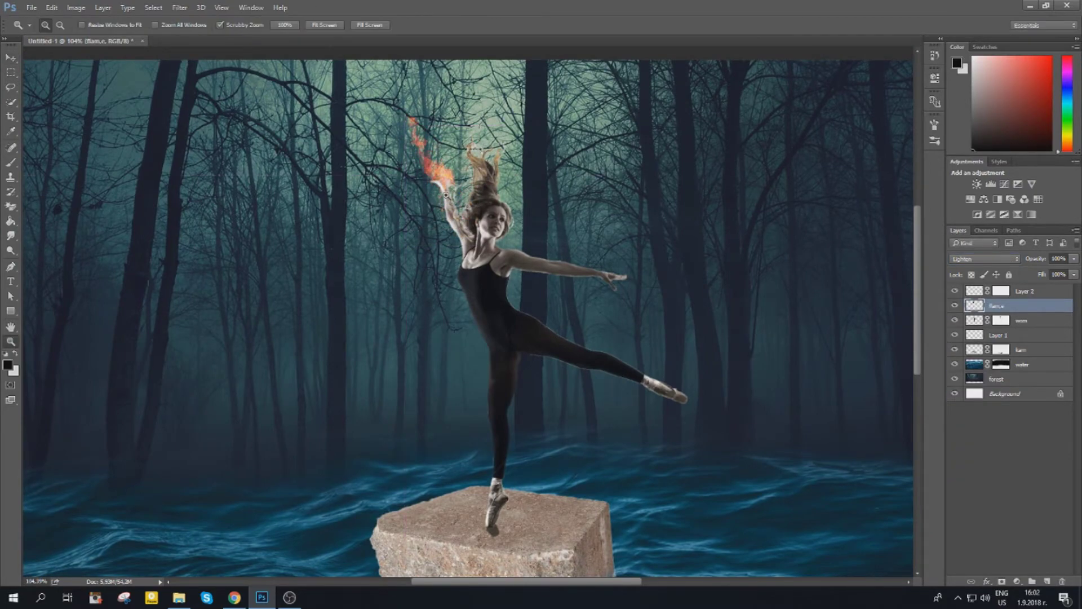
pyautogui.click(447, 184)
pyautogui.press('v')
pyautogui.scroll(1, 448, 184)
pyautogui.click(980, 260)
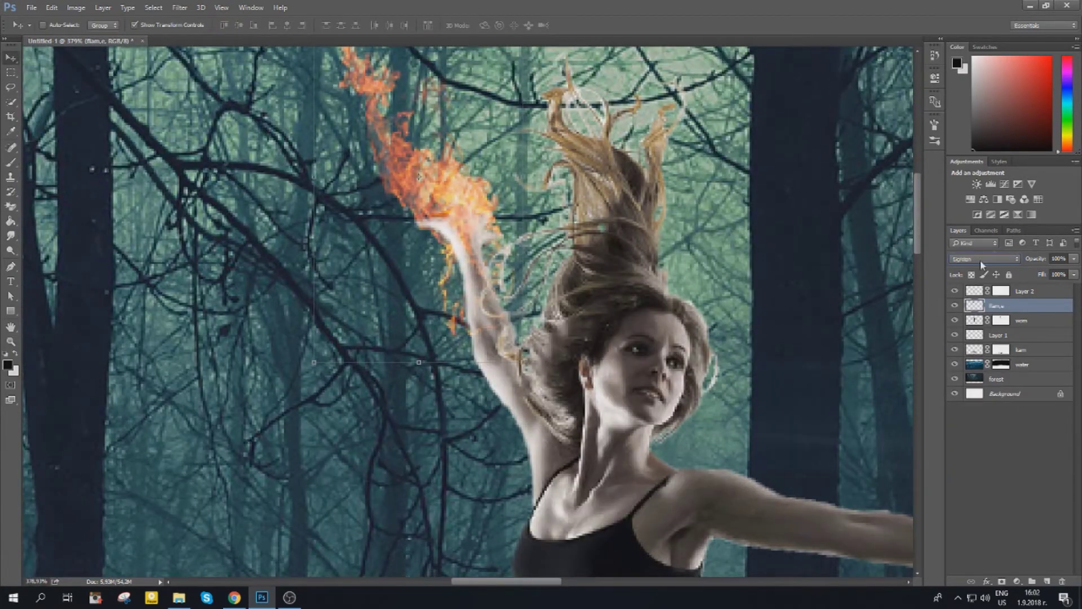
pyautogui.press('Return')
pyautogui.hotkey('ctrl', 't')
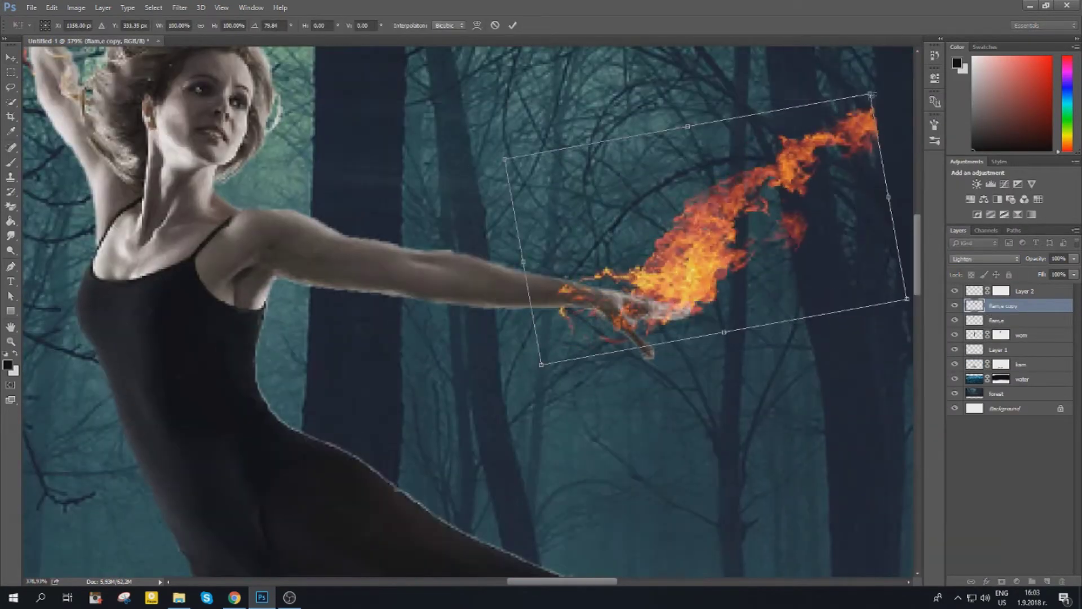
# - Fit the flame copy on the outstretched hand, then add a vertically flipped, rotated copy along the arm
pyautogui.moveTo(677, 315); pyautogui.dragTo(704, 332)
pyautogui.press('Return')
pyautogui.hotkey('ctrl', 'j')
pyautogui.hotkey('ctrl', 't')
pyautogui.rightClick(732, 241)
pyautogui.click(755, 422)
pyautogui.moveTo(1074, 259); pyautogui.dragTo(1054, 275)
pyautogui.press('Return')
# - Duplicate the flame layer again and zoom out to locate the lifted foot
pyautogui.rightClick(1004, 305)
pyautogui.click(1014, 85)
pyautogui.press('Return')
pyautogui.press('z')
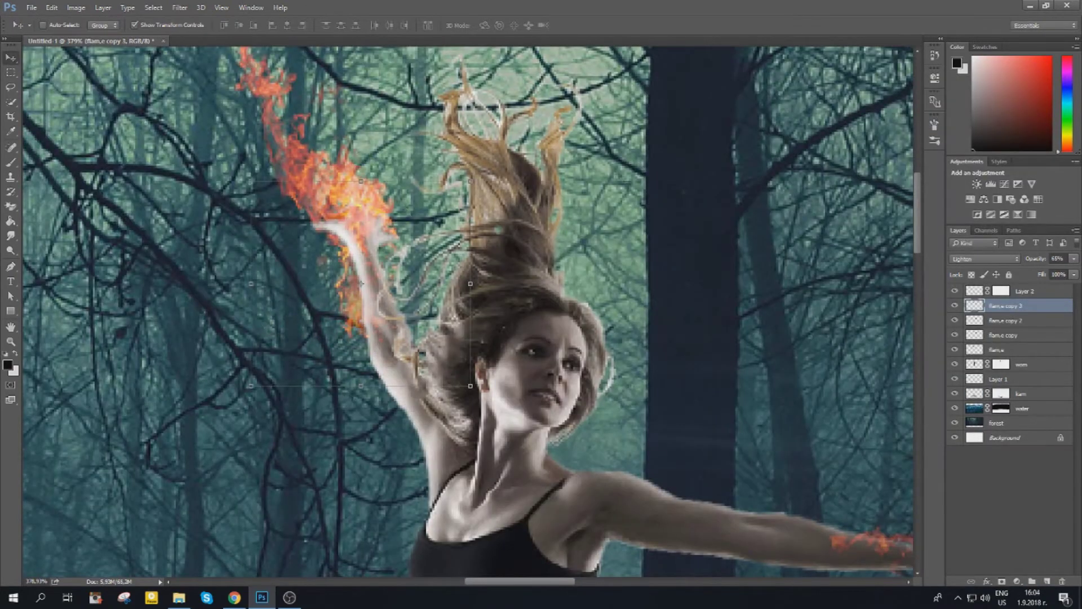
pyautogui.hotkey('ctrl', '-')
pyautogui.click(1003, 335)
# - Place a horizontally flipped flame copy along the lifted foot's ballet shoe
pyautogui.hotkey('ctrl', 'j')
pyautogui.moveTo(555, 241); pyautogui.dragTo(648, 241)
pyautogui.hotkey('ctrl', 't')
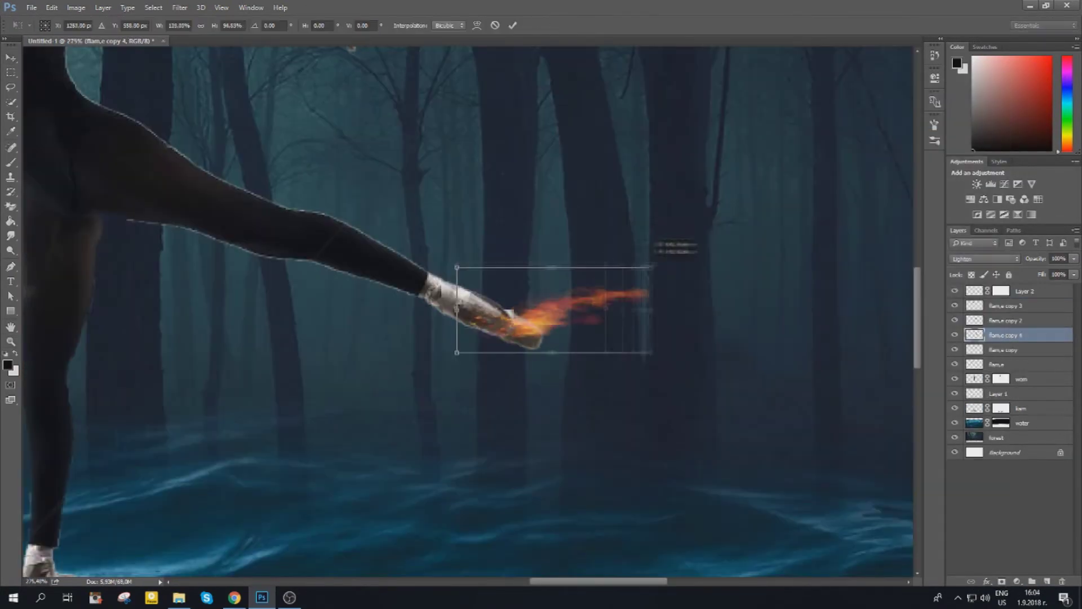
pyautogui.moveTo(599, 355); pyautogui.dragTo(598, 365)
pyautogui.hotkey('ctrl', 'z')
pyautogui.rightClick(556, 253)
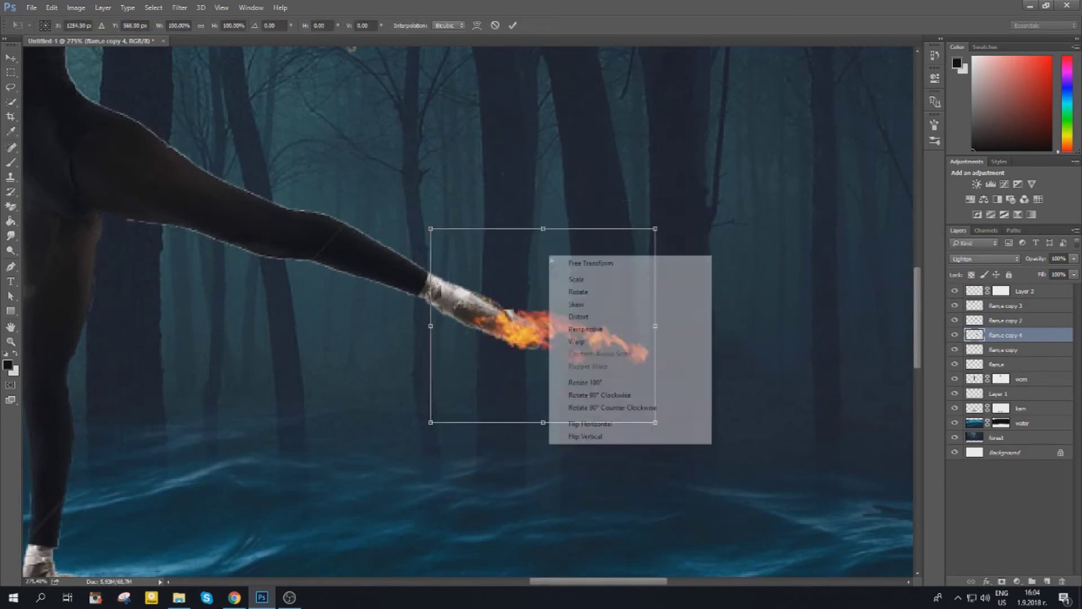
pyautogui.click(598, 437)
pyautogui.press('Return')
pyautogui.press('Return')
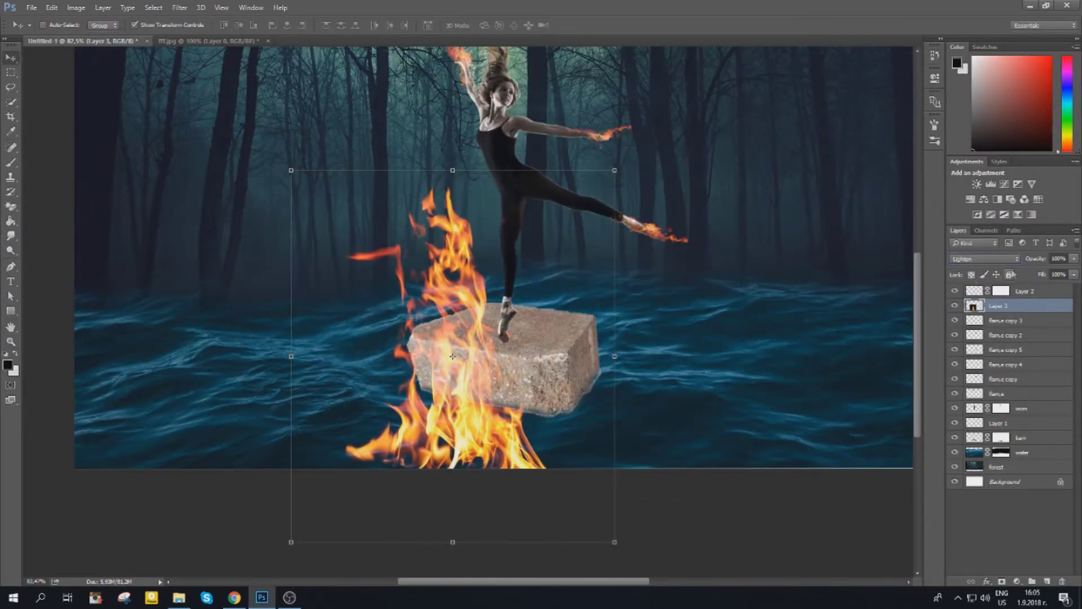
# - Duplicate the rock fire, move a copy to the stone's right side, and mask a fire copy
pyautogui.rightClick(488, 352)
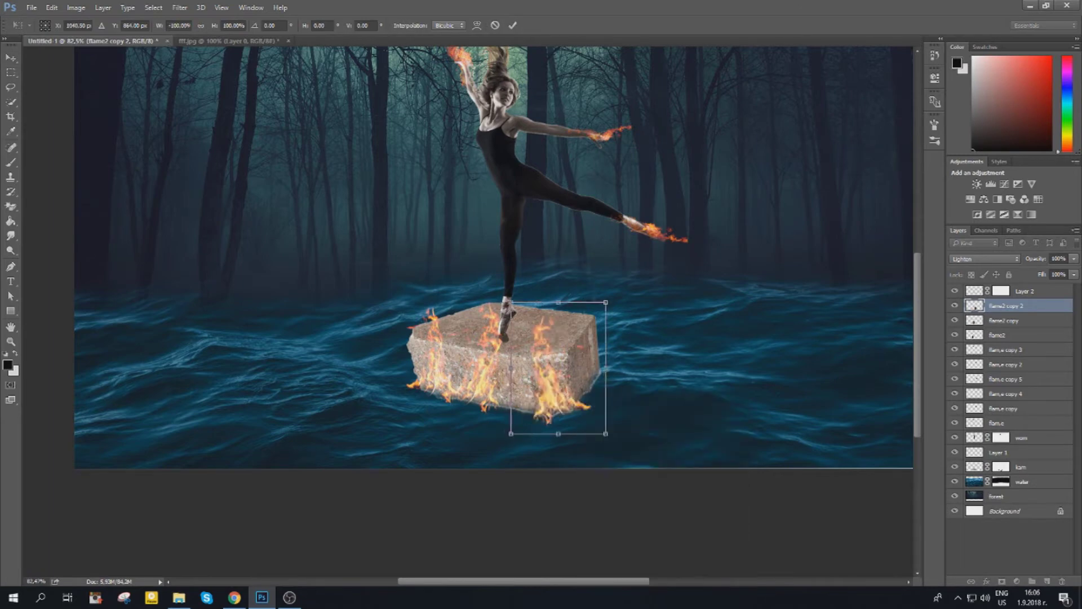
pyautogui.press('Return')
pyautogui.hotkey('ctrl', 'alt', 't')
pyautogui.moveTo(597, 316); pyautogui.dragTo(642, 285)
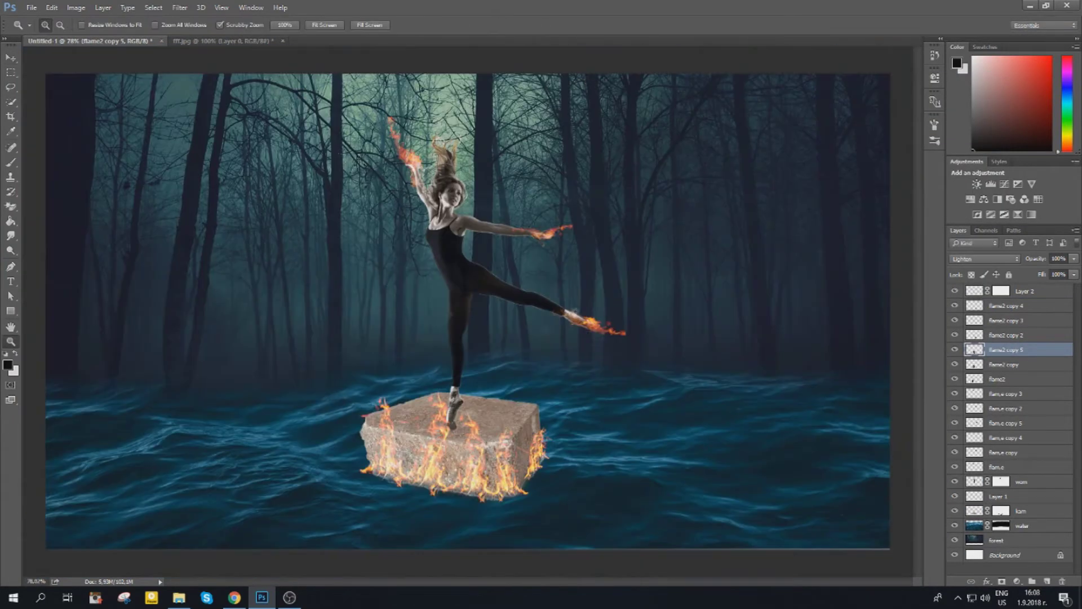
pyautogui.click(978, 378)
# - Find the flying-embers-on-black 'sparks' image in Google Images and download it
pyautogui.click(1001, 581)
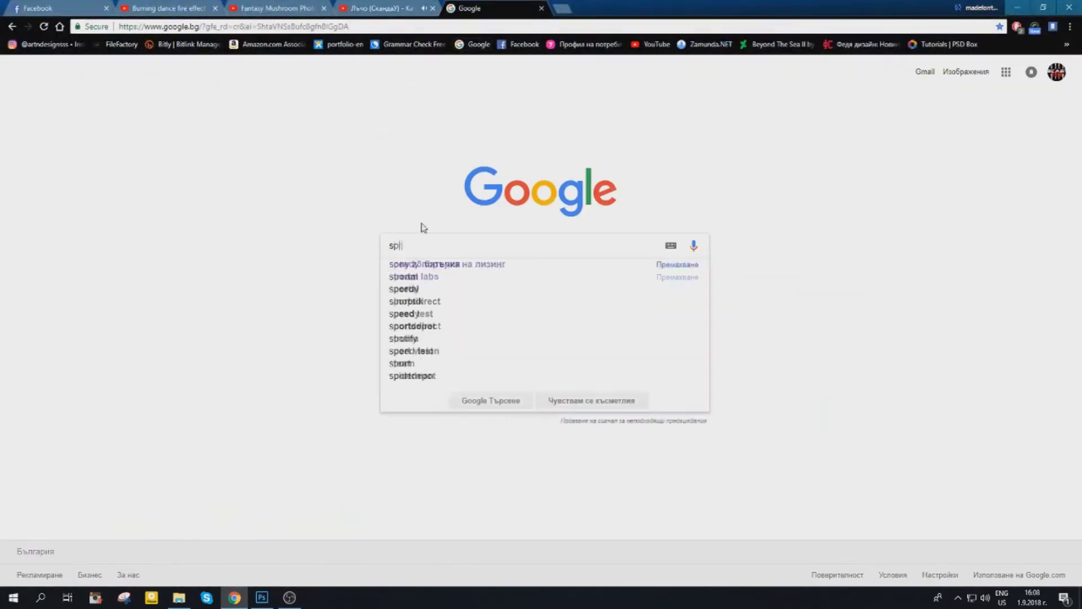
pyautogui.scroll(-5, 721, 109)
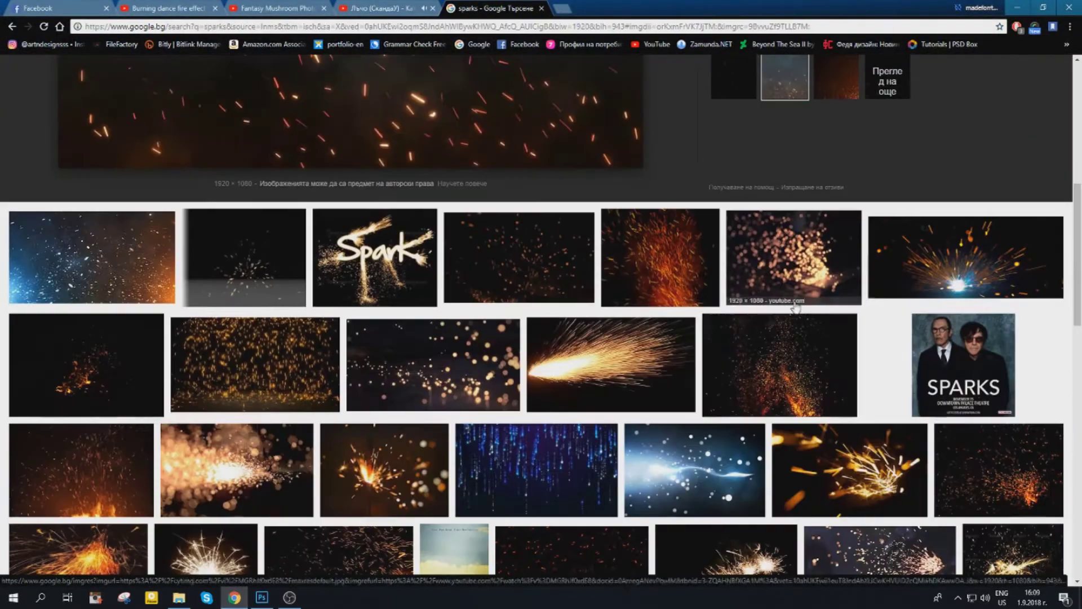
pyautogui.click(85, 363)
pyautogui.click(733, 419)
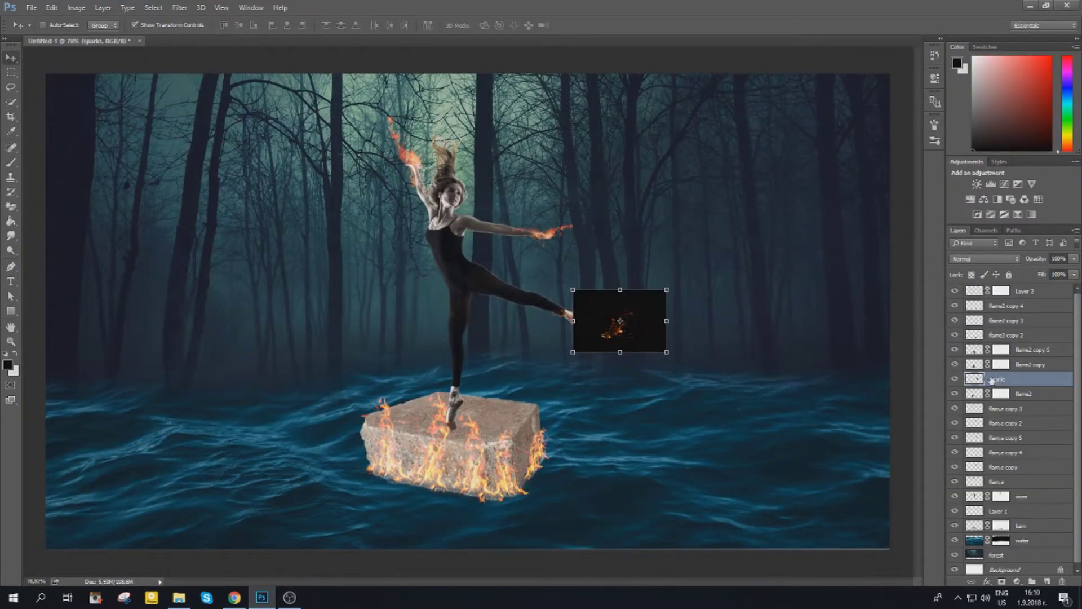
# - Duplicate the sparks layer several times to scatter copies around the hands, feet and block
pyautogui.press('Escape')
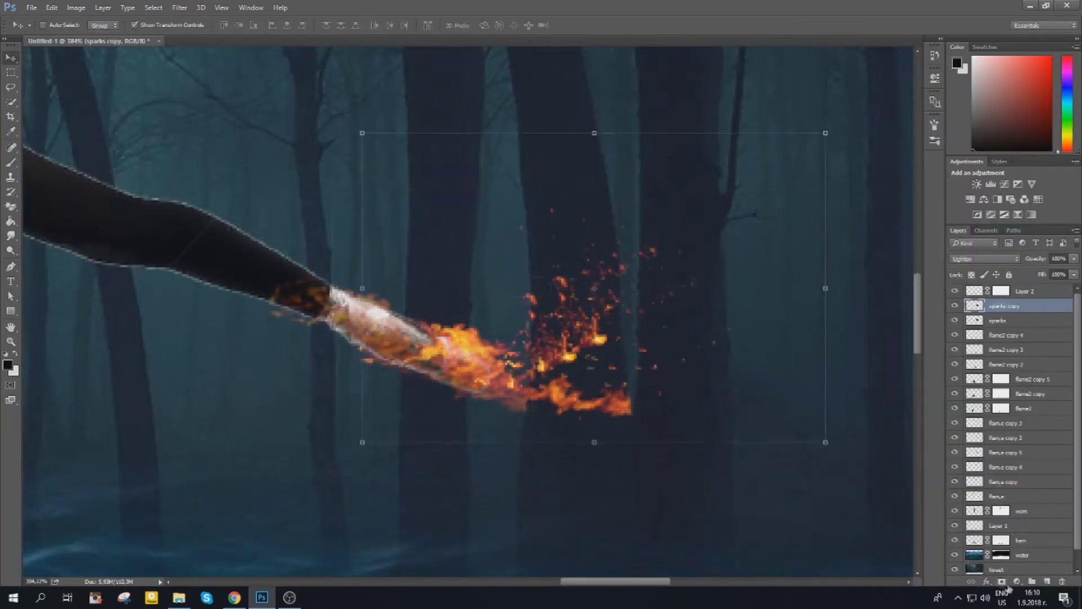
pyautogui.hotkey('ctrl', 'j')
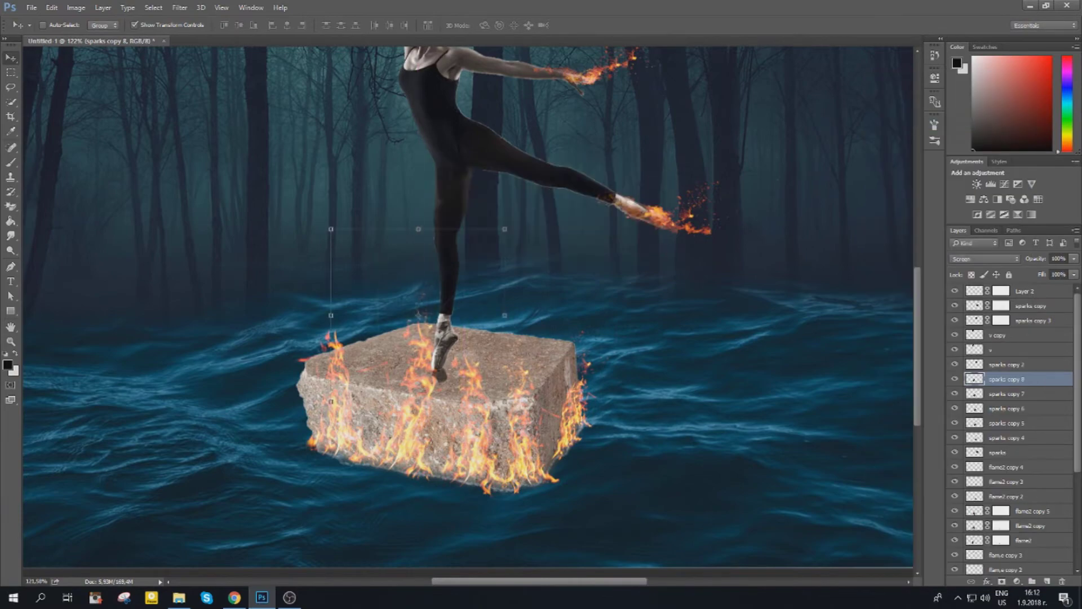
pyautogui.click(931, 122)
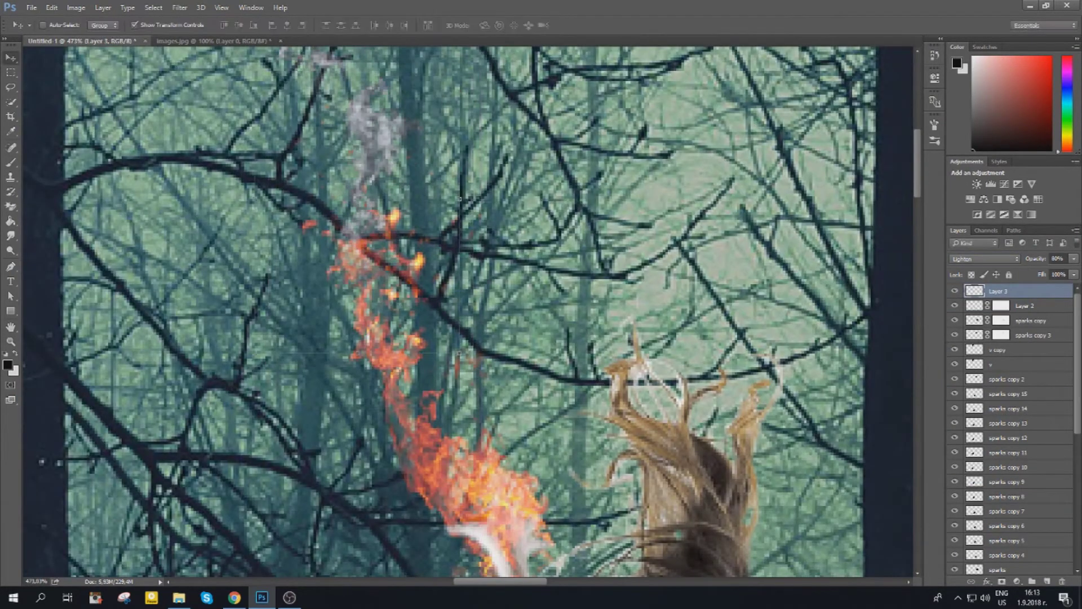
# - Duplicate and place the smoke, set the fog to Linear Light at 24%, and add a layer
pyautogui.press('Return')
pyautogui.hotkey('ctrl', 't')
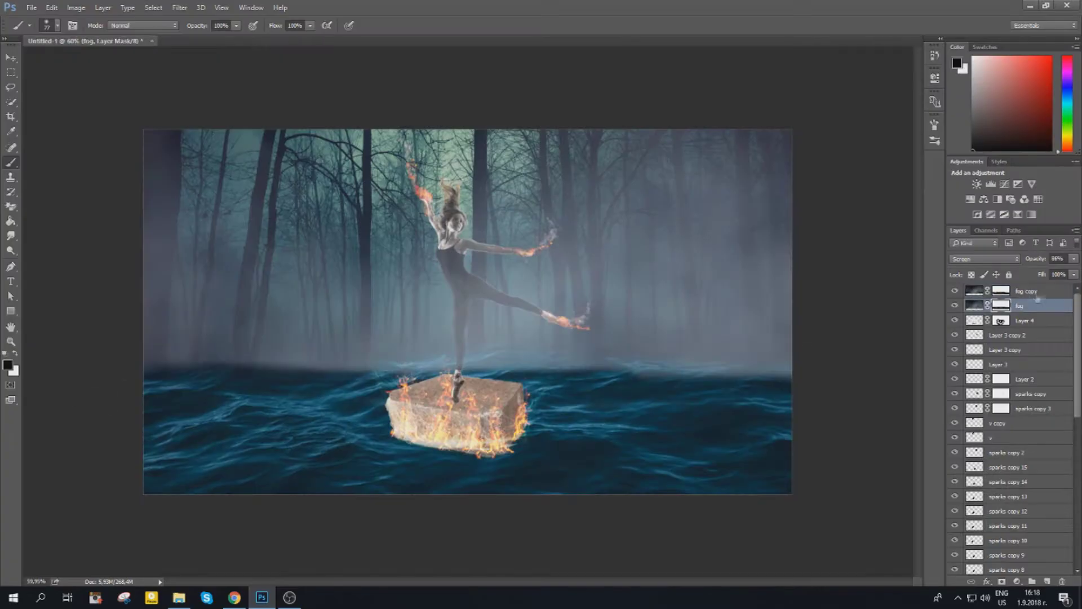
pyautogui.click(985, 258)
pyautogui.scroll(-3, 1003, 261)
pyautogui.moveTo(1044, 259); pyautogui.dragTo(1035, 274)
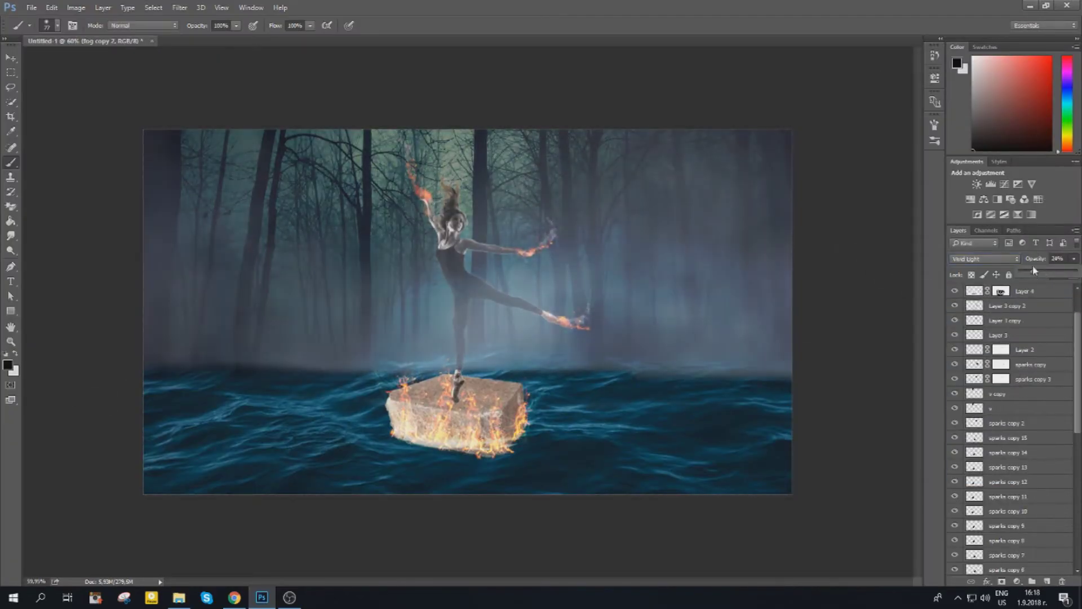
pyautogui.hotkey('ctrl', 'shift', 'alt', 'n')
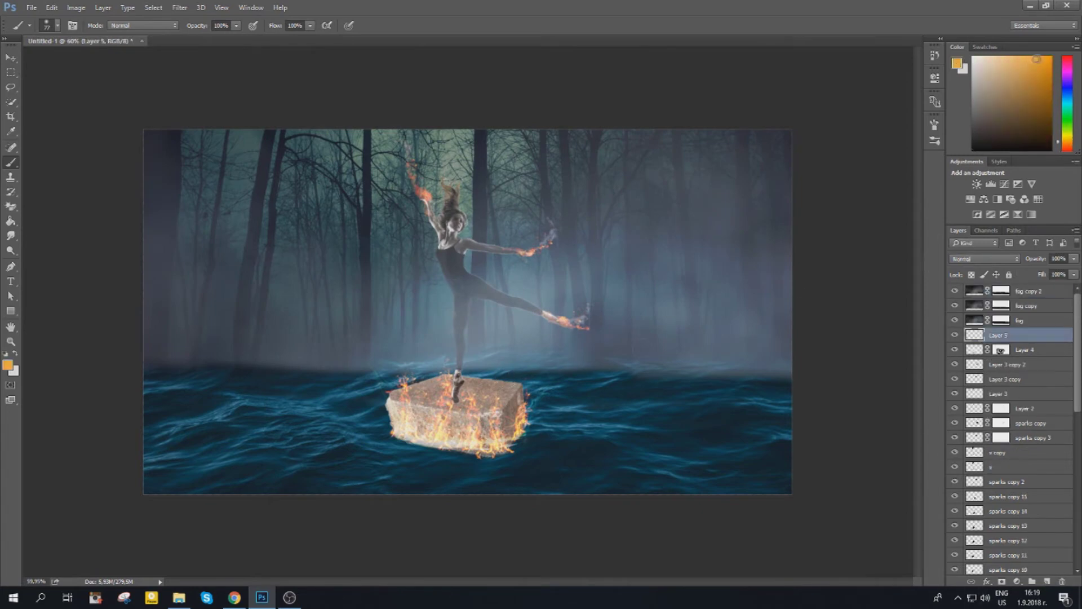
pyautogui.scroll(5, 429, 275)
# - Add a layer mask to the orange leg-glow Layer 5
pyautogui.scroll(-5, 428, 275)
pyautogui.scroll(-8, 972, 259)
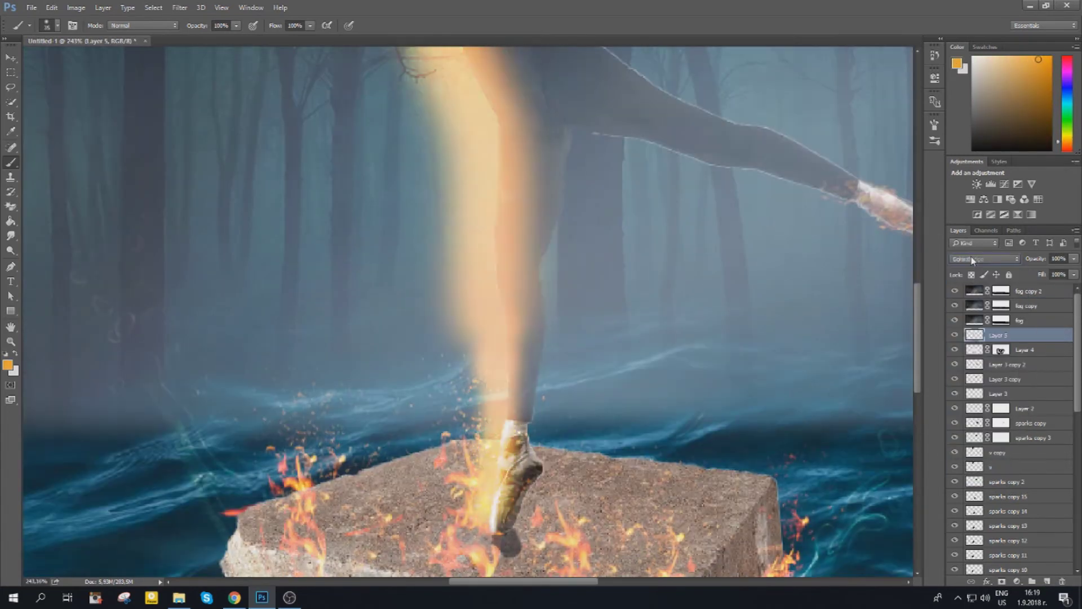
pyautogui.scroll(-5, 972, 258)
pyautogui.scroll(-5, 468, 310)
pyautogui.click(1001, 581)
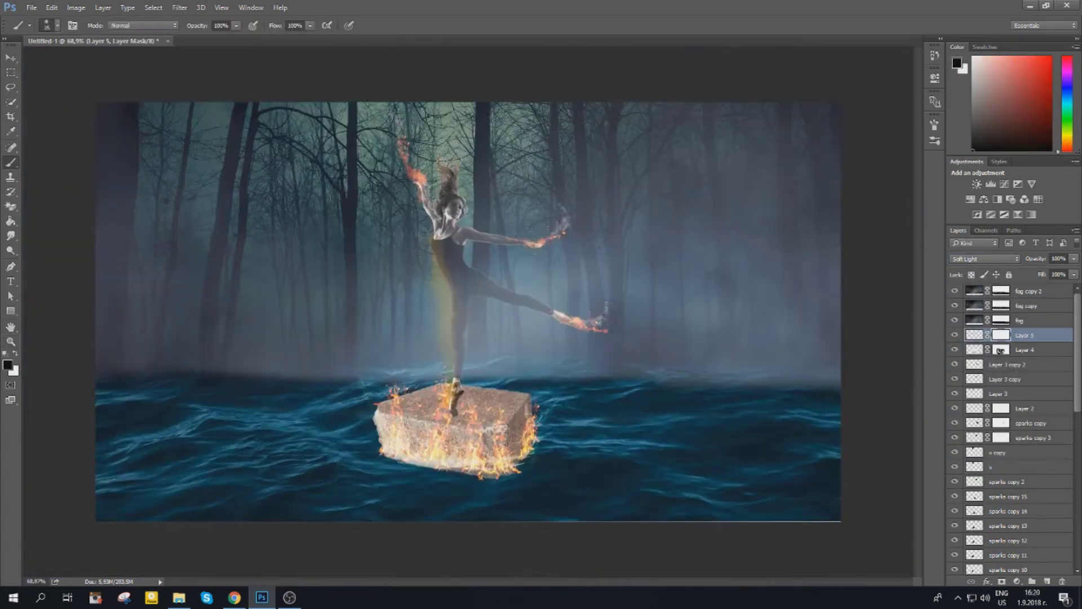
pyautogui.scroll(8, 445, 229)
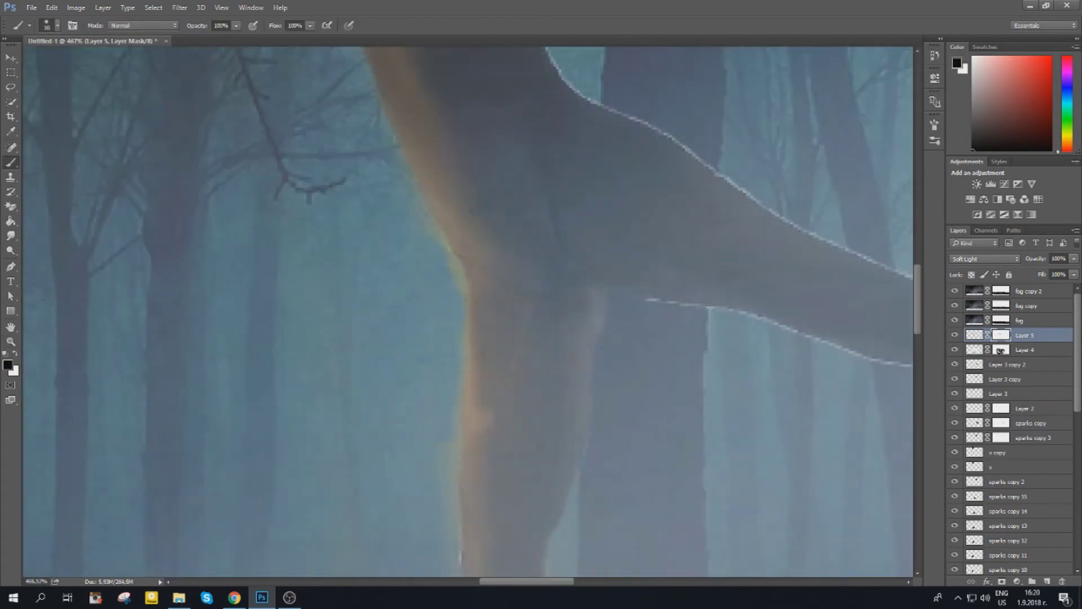
pyautogui.scroll(-5, 453, 254)
pyautogui.scroll(5, 485, 220)
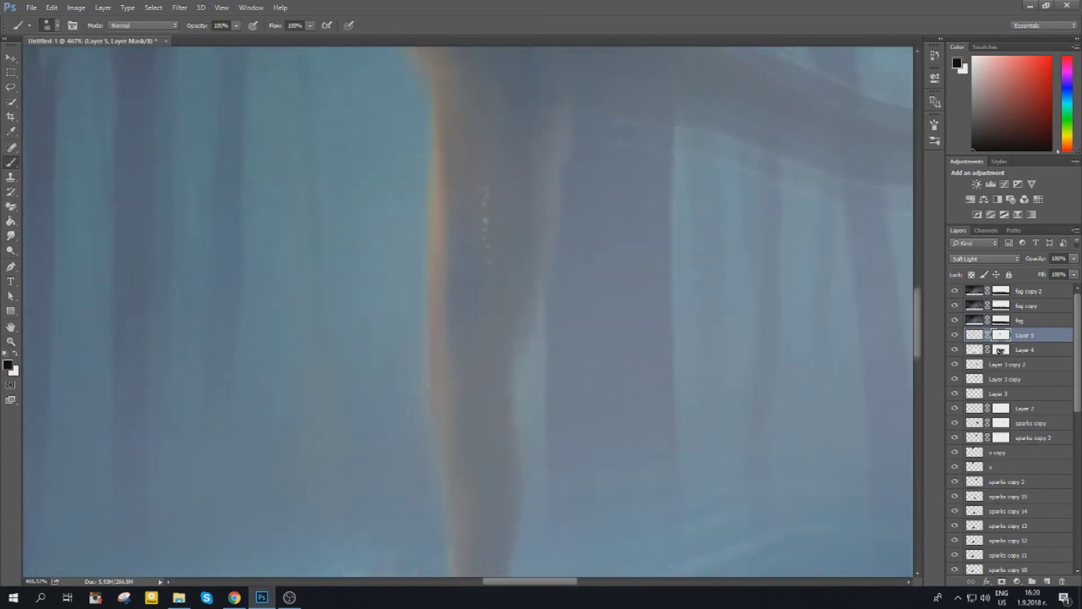
pyautogui.scroll(-5, 484, 219)
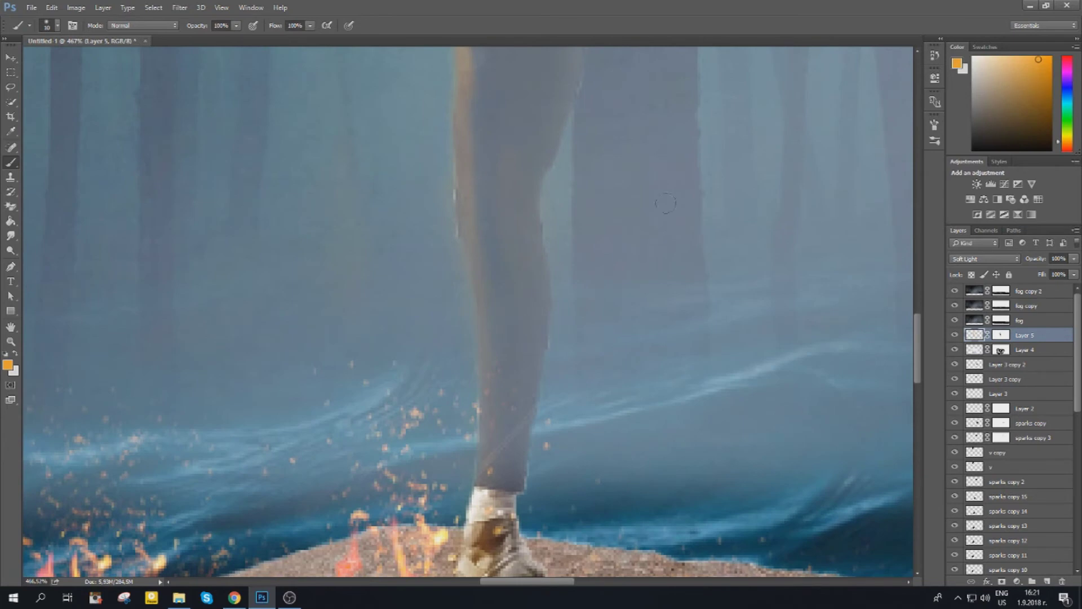
# - Set the leg glow layer's blend mode to Soft Light
pyautogui.click(995, 258)
pyautogui.scroll(-2, 996, 258)
pyautogui.scroll(-2, 996, 259)
pyautogui.scroll(-2, 996, 258)
pyautogui.scroll(-3, 996, 258)
pyautogui.scroll(-3, 995, 258)
pyautogui.scroll(-3, 995, 258)
pyautogui.scroll(-3, 995, 258)
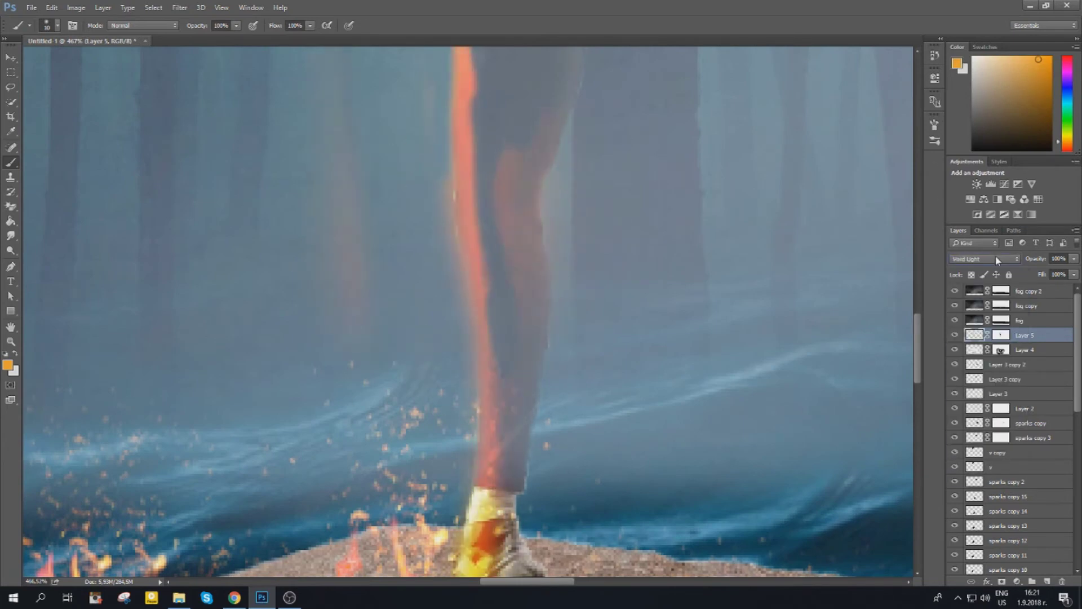
pyautogui.scroll(1, 995, 258)
# - Select the glow layer's mask and zoom in closely on the dancer's leg
pyautogui.click(1000, 335)
pyautogui.press('z')
pyautogui.moveTo(580, 281)
pyautogui.mouseDown()
pyautogui.moveTo(637, 281)
pyautogui.moveTo(473, 237)
pyautogui.mouseUp()
pyautogui.press('b')
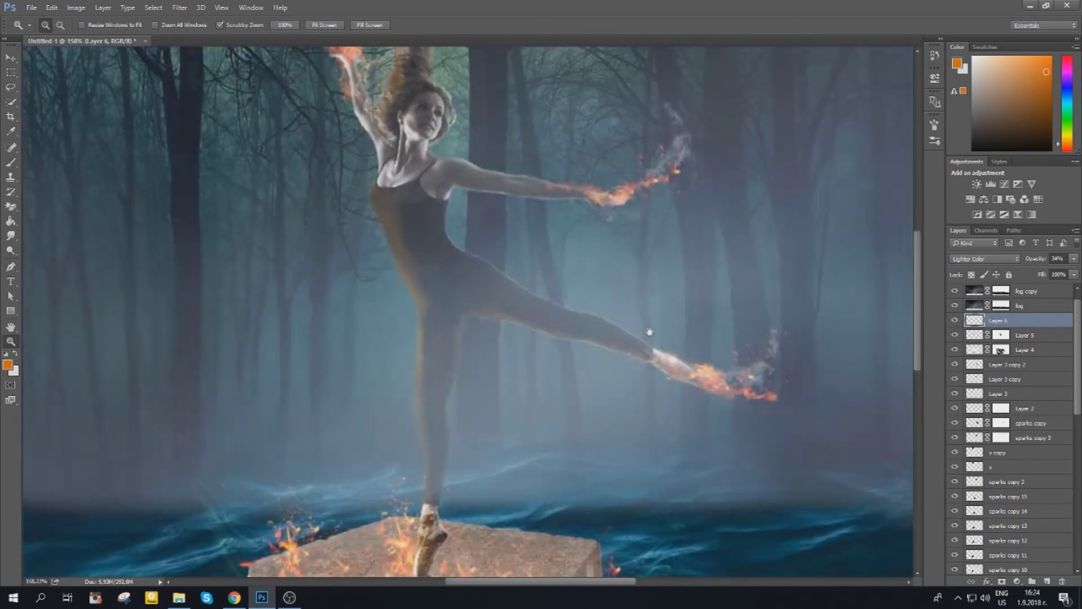
# - Grade in Camera Raw: Temperature 17, Tint -28, Exposure -0.35, Contrast +11, Shadows +25
pyautogui.press('Return')
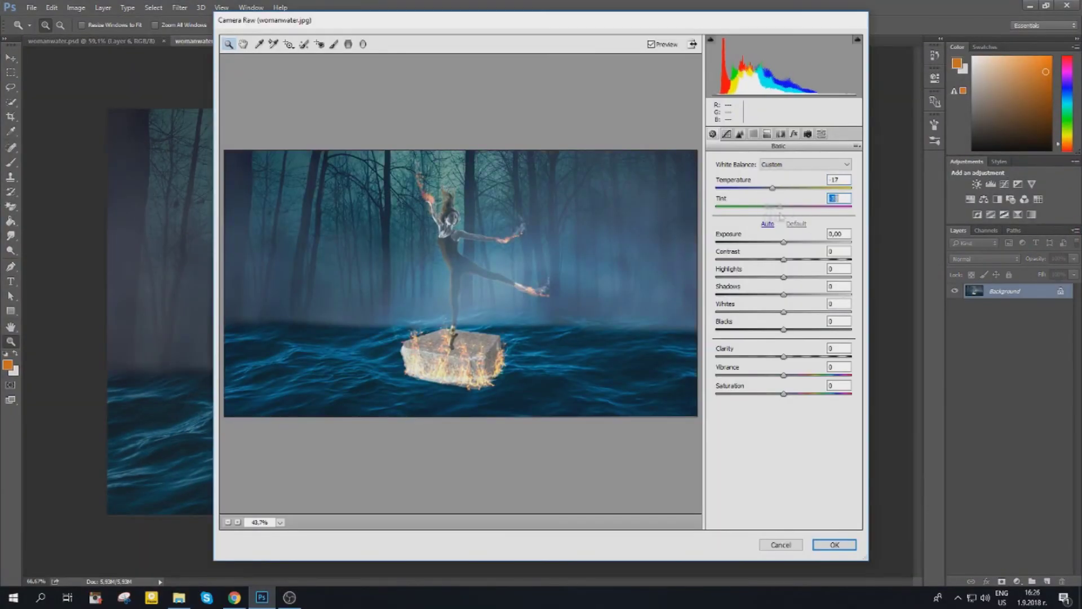
pyautogui.write('-28')
pyautogui.press('Tab')
pyautogui.write('-0,35')
pyautogui.press('Tab')
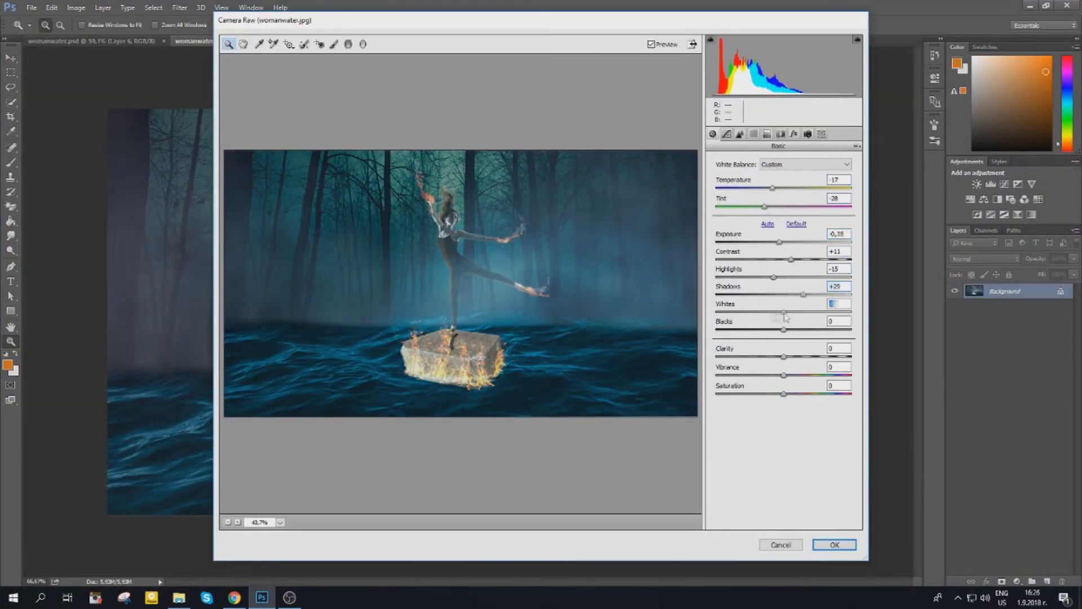
pyautogui.press('Tab')
pyautogui.press('Return')
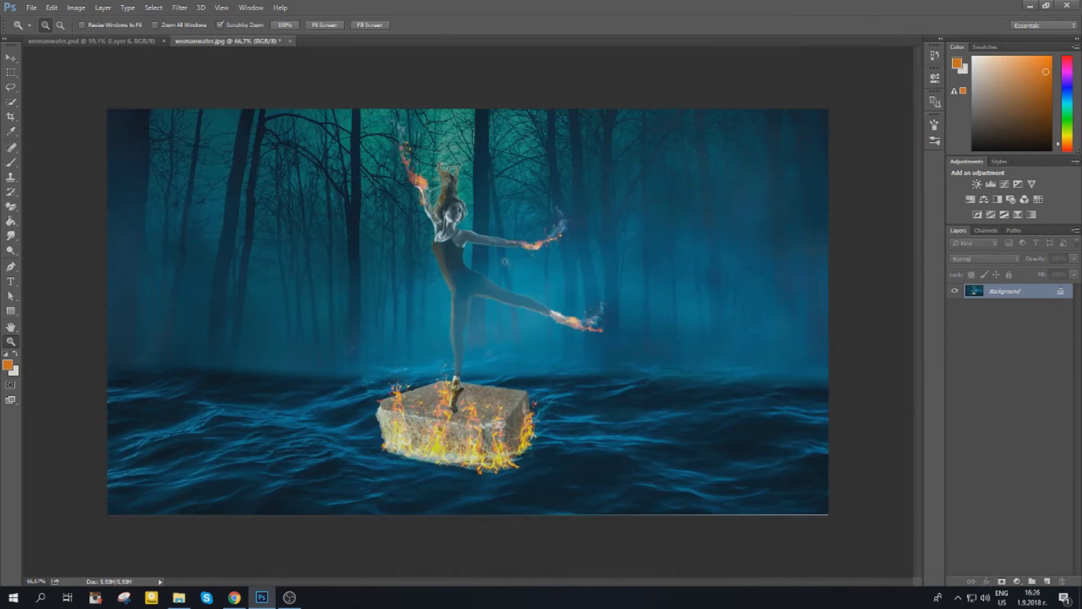
# - Type the B.B. signature in dark blue in the bottom-right corner
pyautogui.press('t')
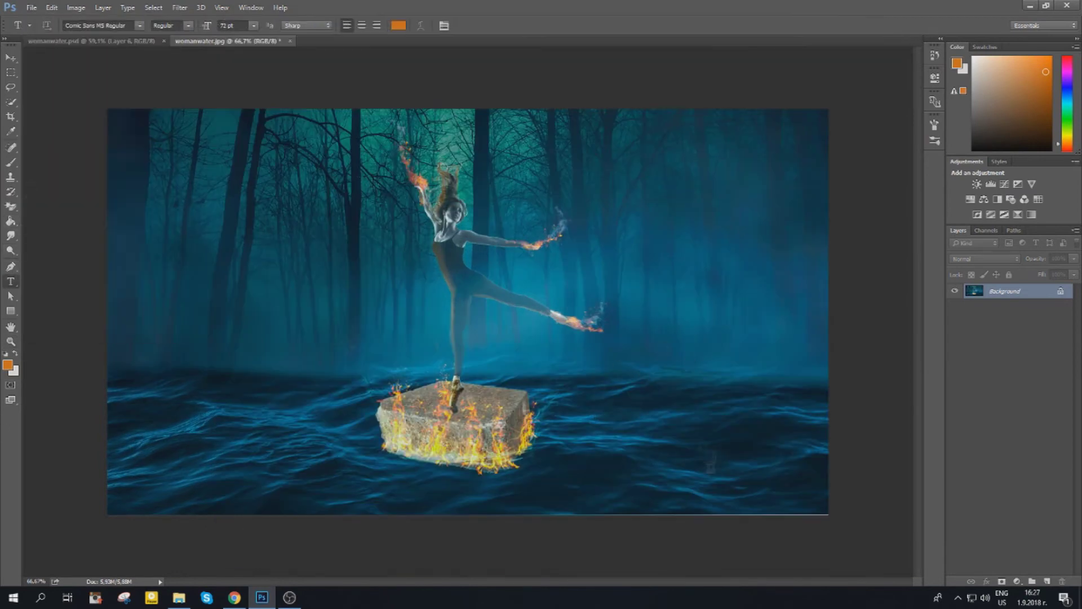
pyautogui.click(703, 468)
pyautogui.press('Return')
pyautogui.hotkey('alt', 'shift')
pyautogui.write('B.B.')
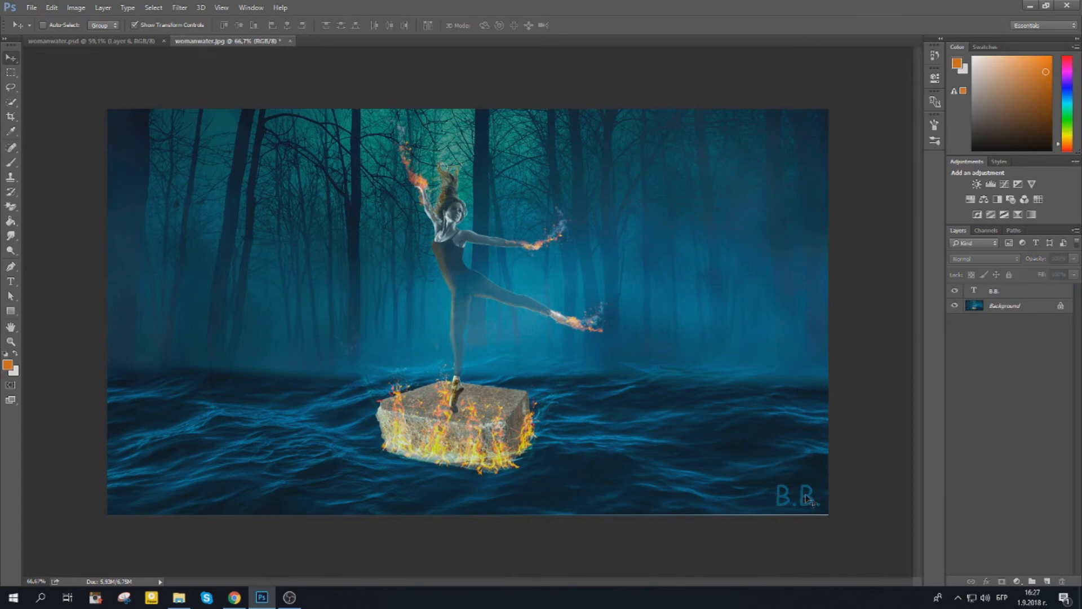
# - Give the signature a cyan Outer Glow layer style
pyautogui.click(986, 581)
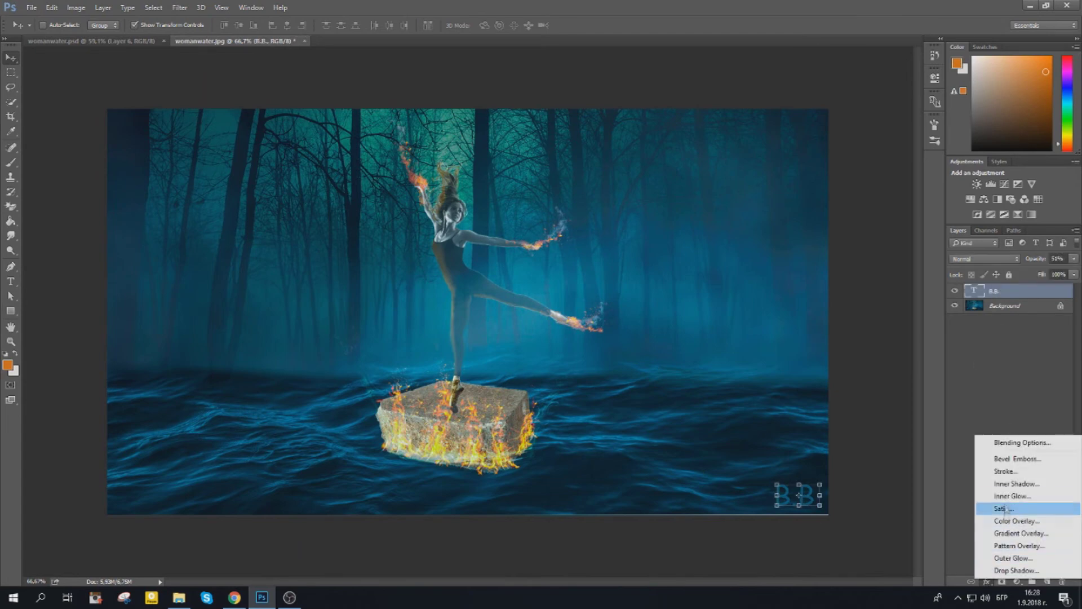
pyautogui.click(617, 276)
pyautogui.press('Return')
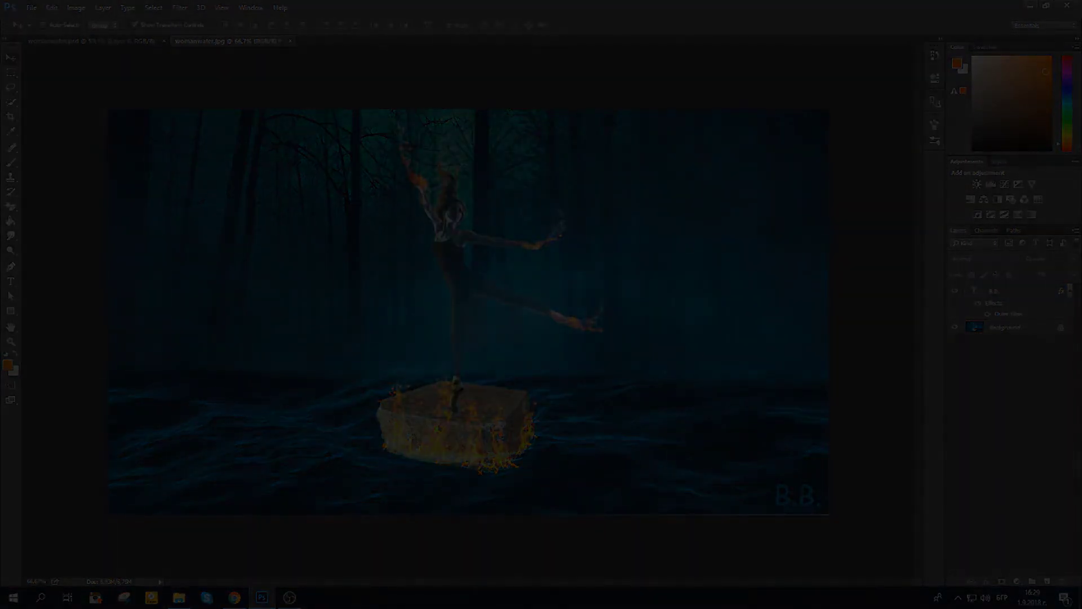
# - Open Save As to store the finished signed image under a new name
pyautogui.hotkey('ctrl', 'shift', 's')
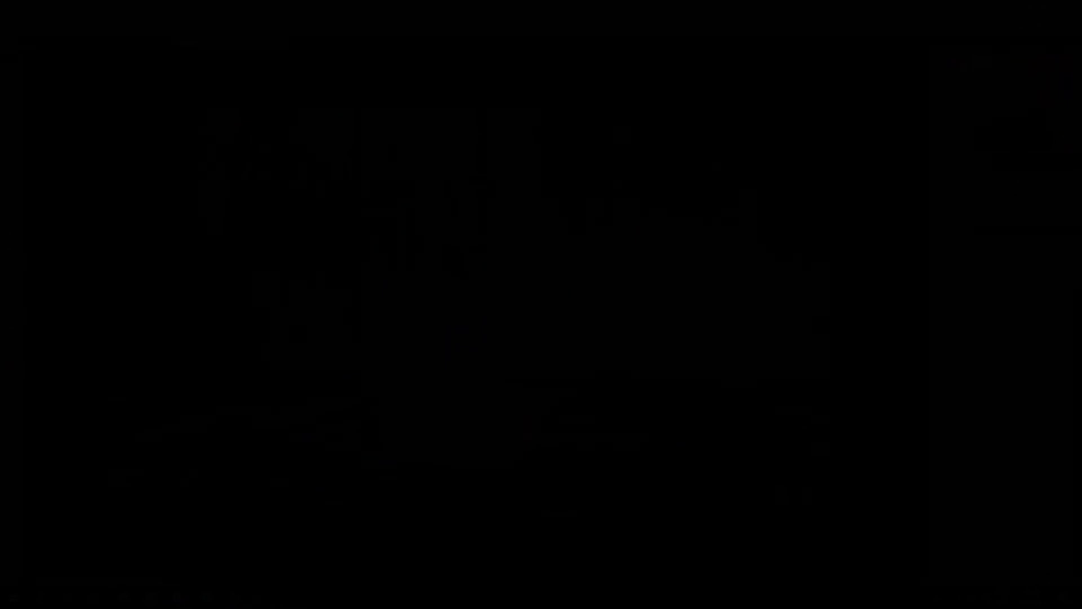